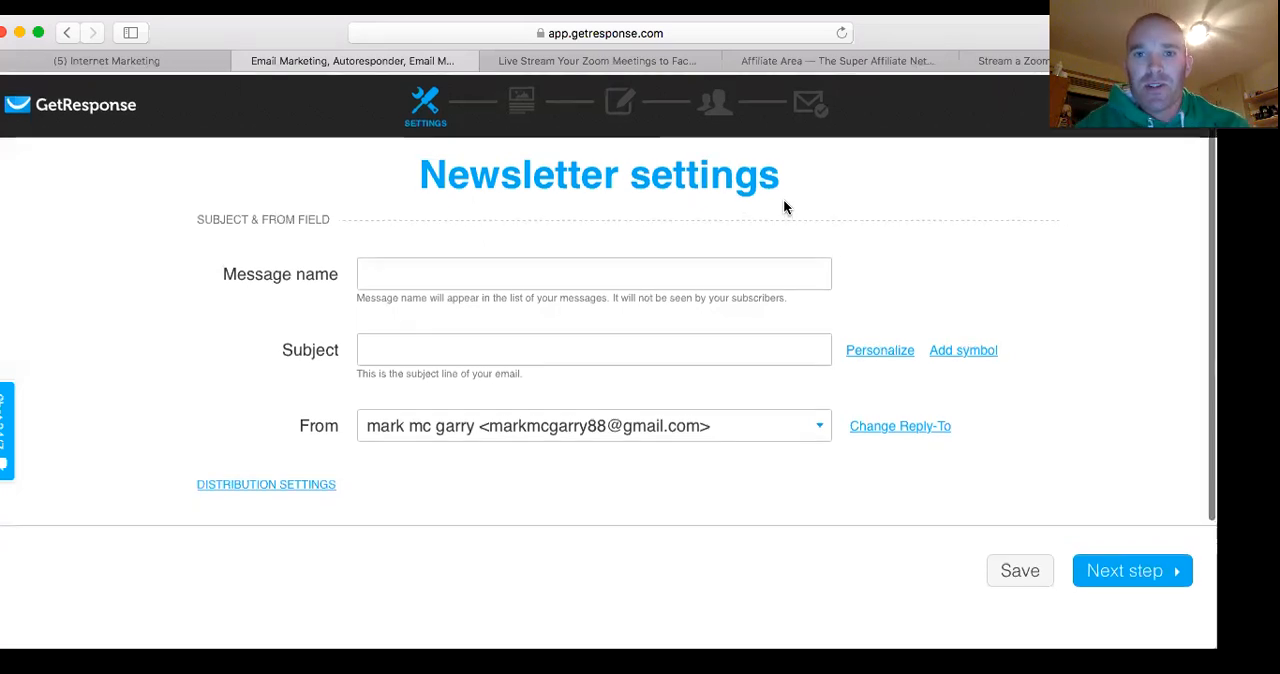
Leave the newsletter settings and return to the GetResponse dashboard
scroll(751, 188, down, 2)
scroll(751, 188, up, 2)
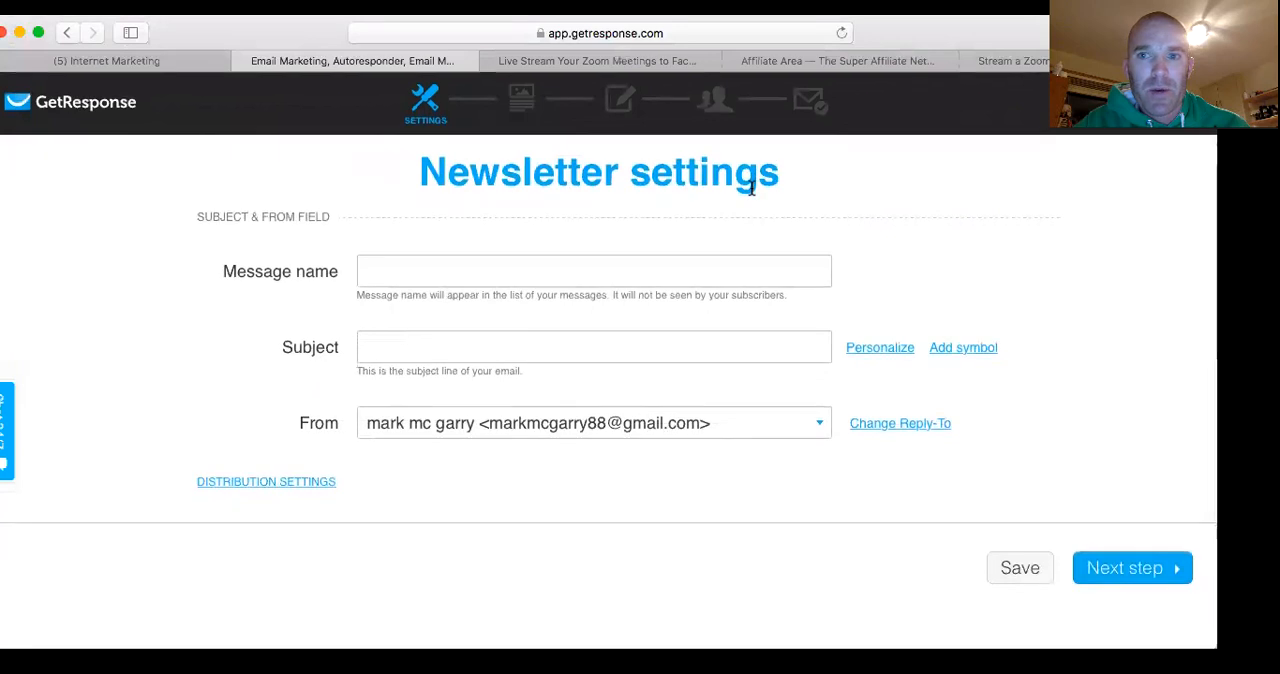
click(122, 104)
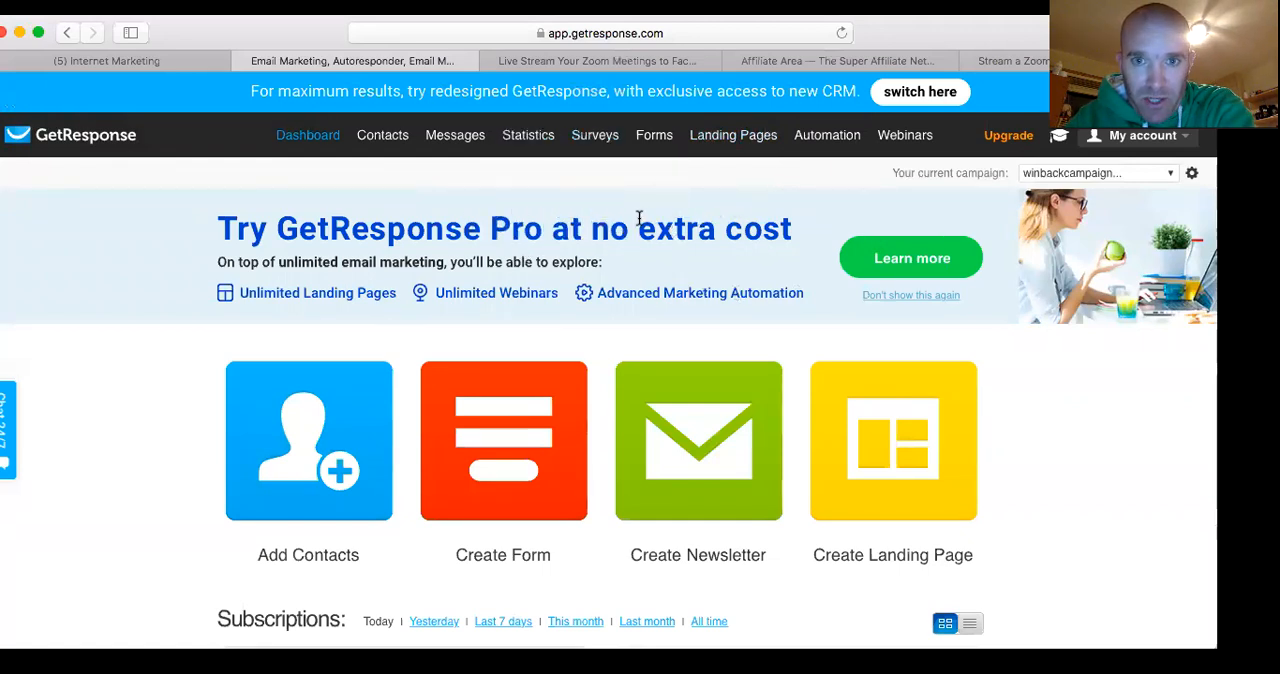
mouse_move(643, 148)
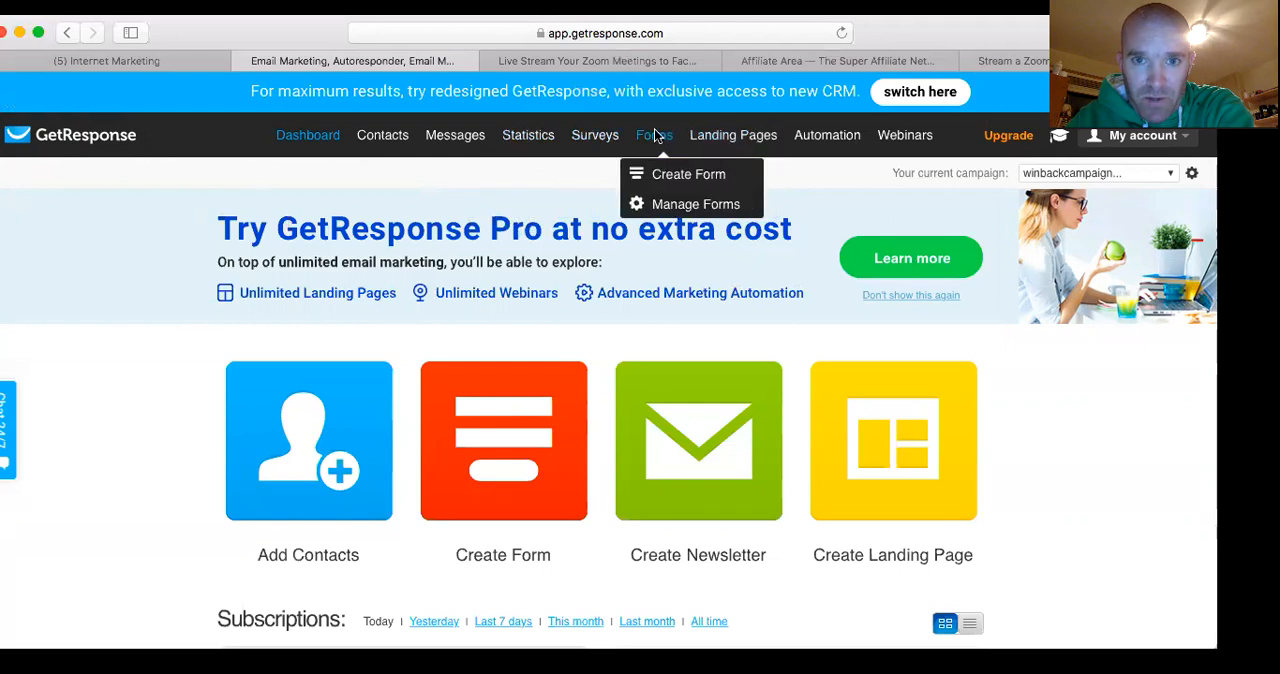
click(679, 175)
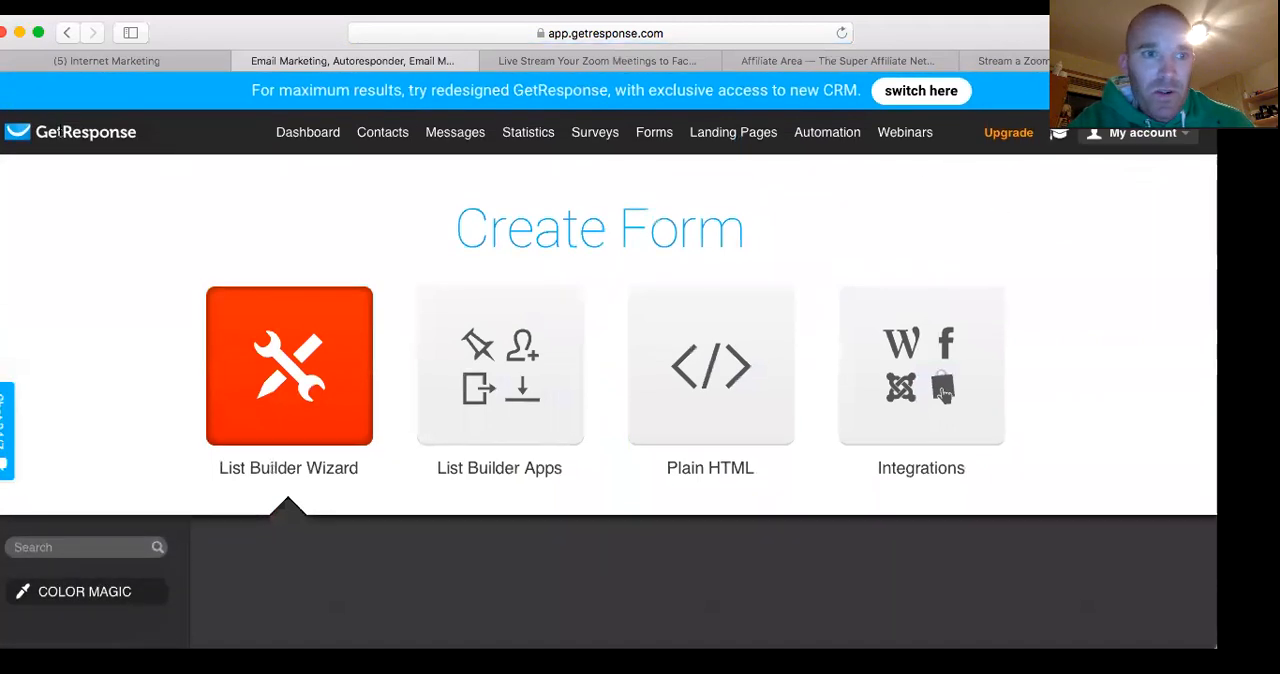
click(84, 135)
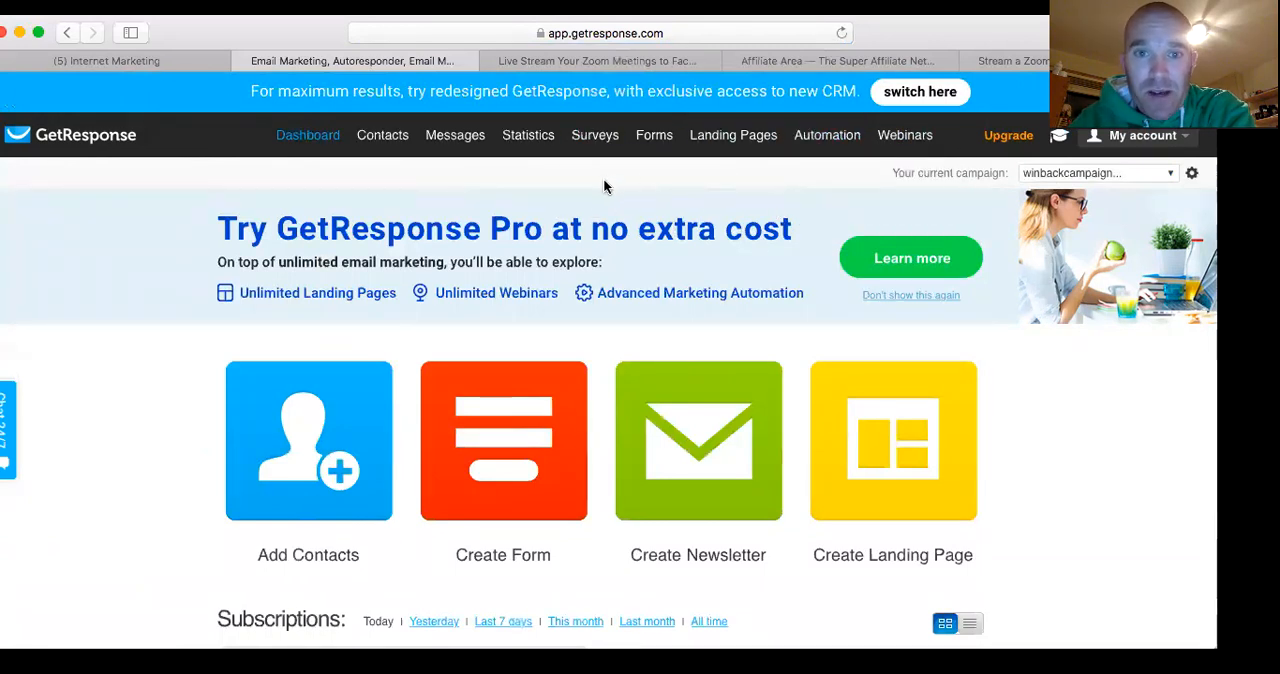
Start creating a new form and choose Plain HTML as its type
mouse_move(643, 138)
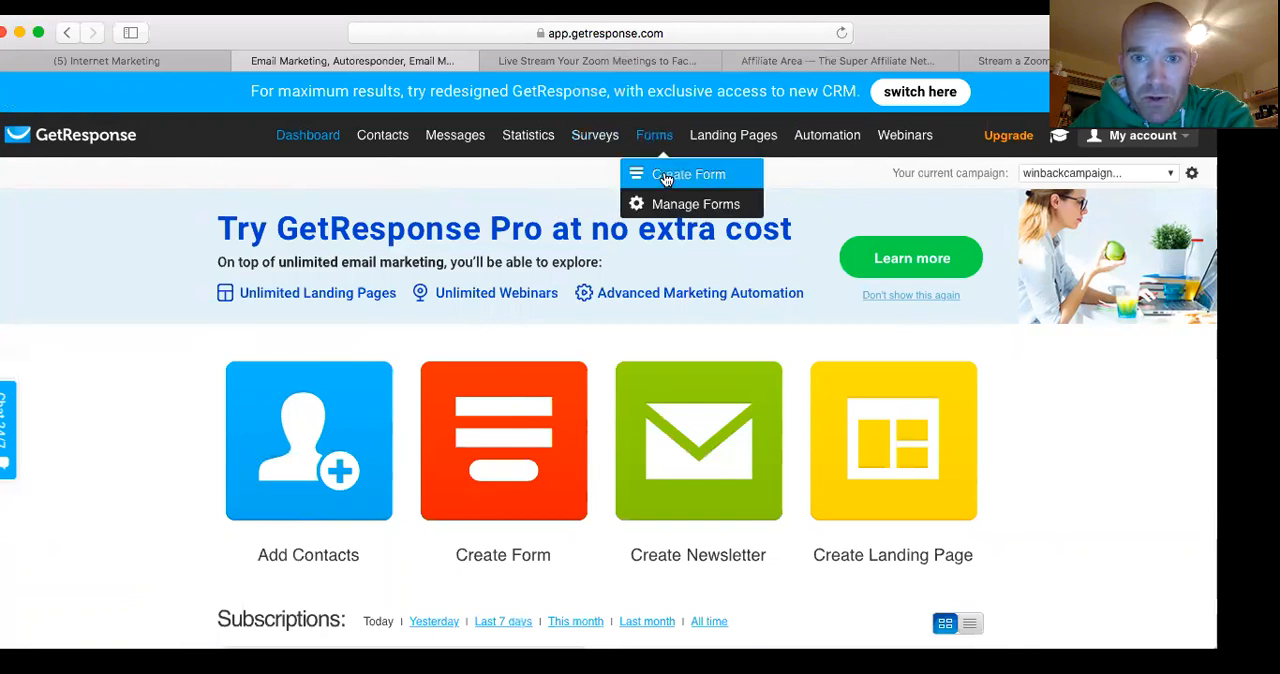
click(666, 177)
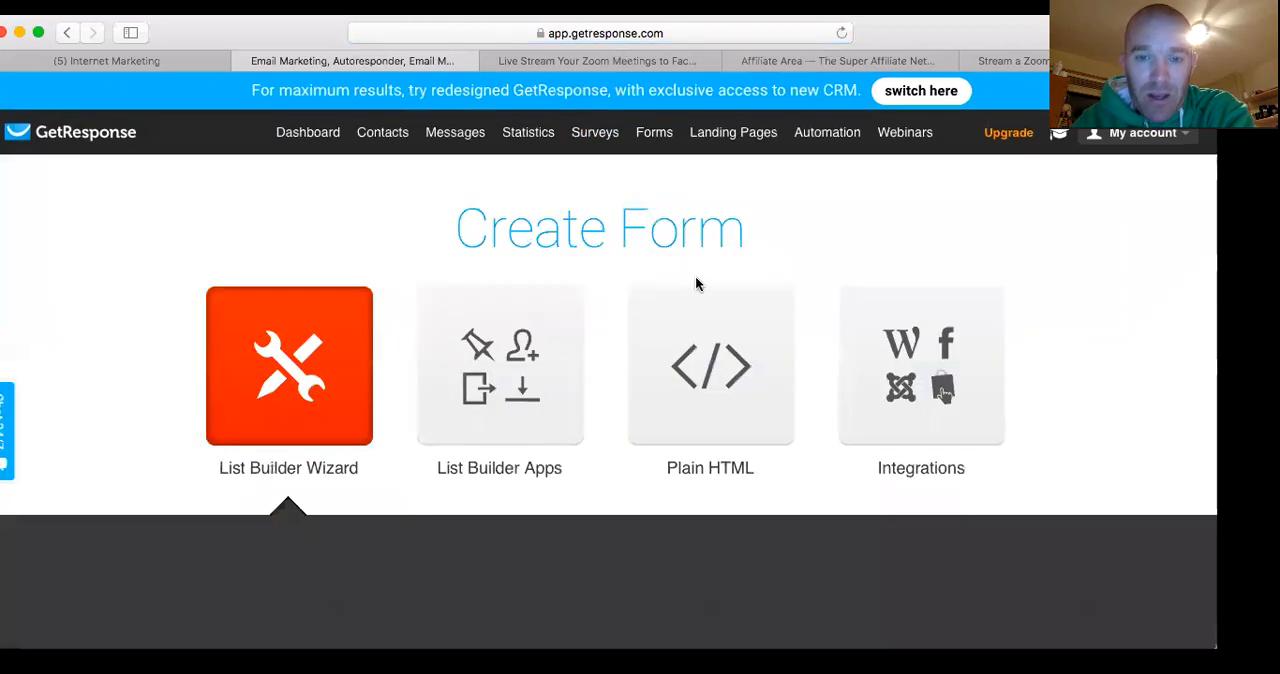
scroll(660, 323, down, 5)
scroll(660, 323, up, 3)
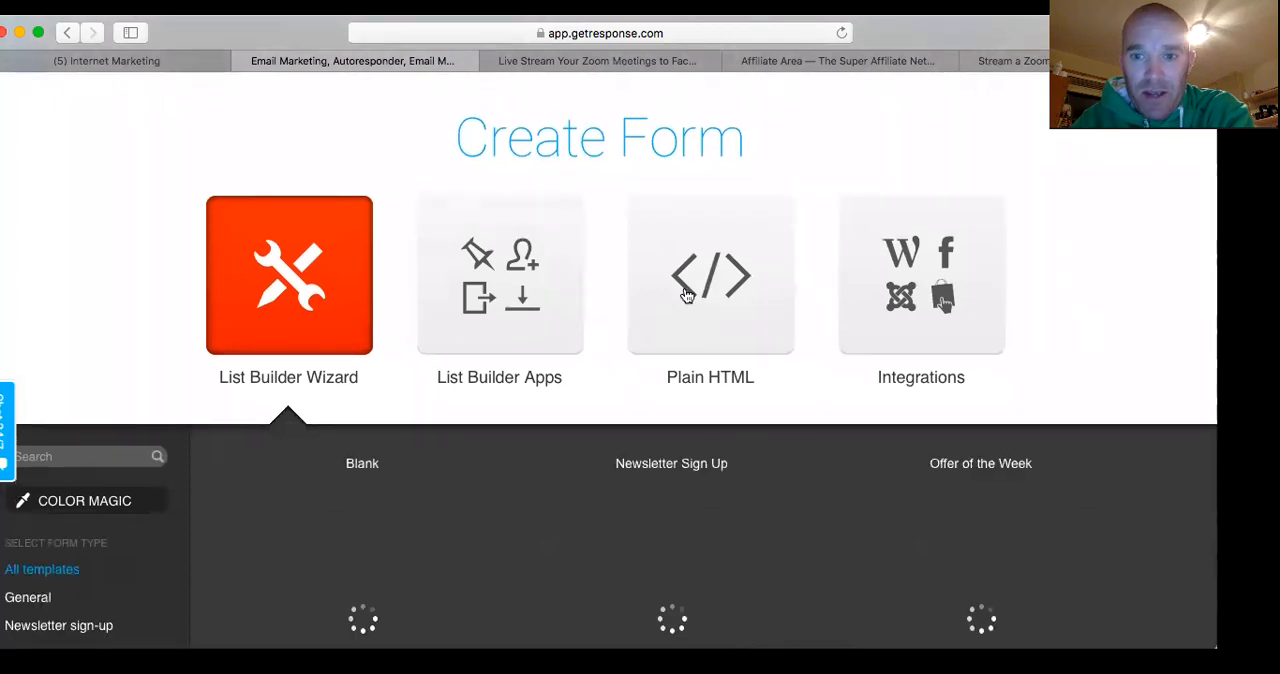
scroll(700, 290, down, 3)
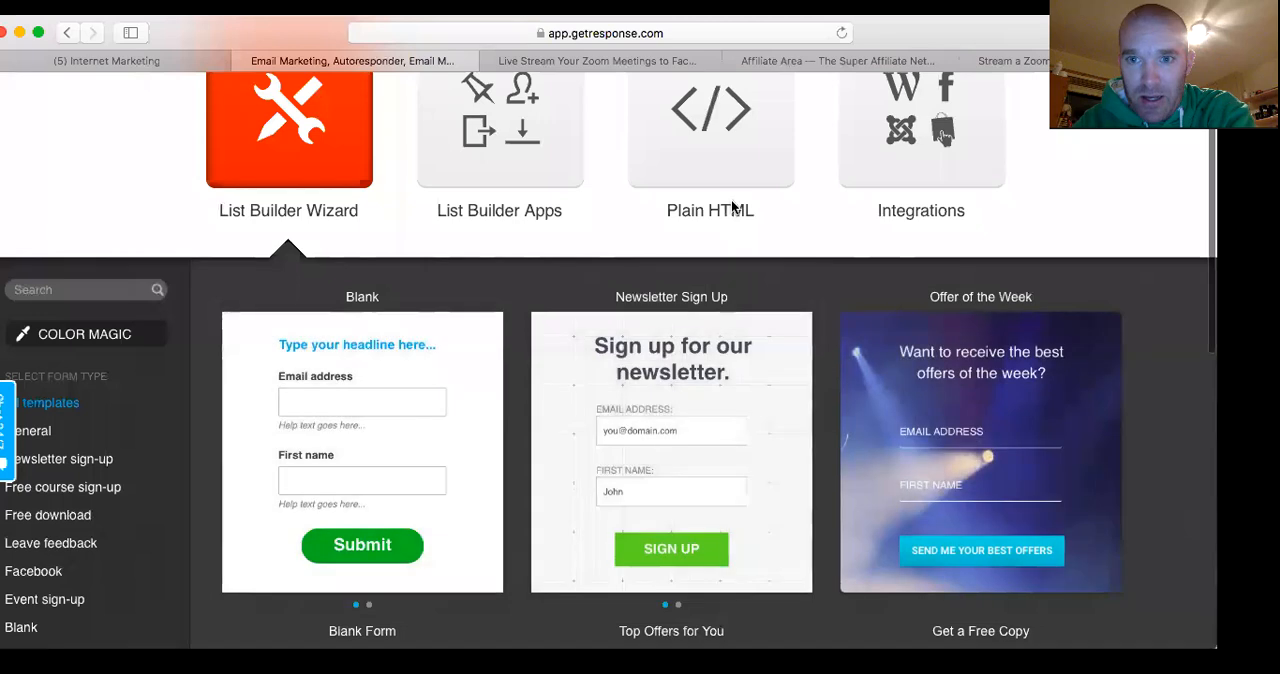
scroll(745, 150, up, 1)
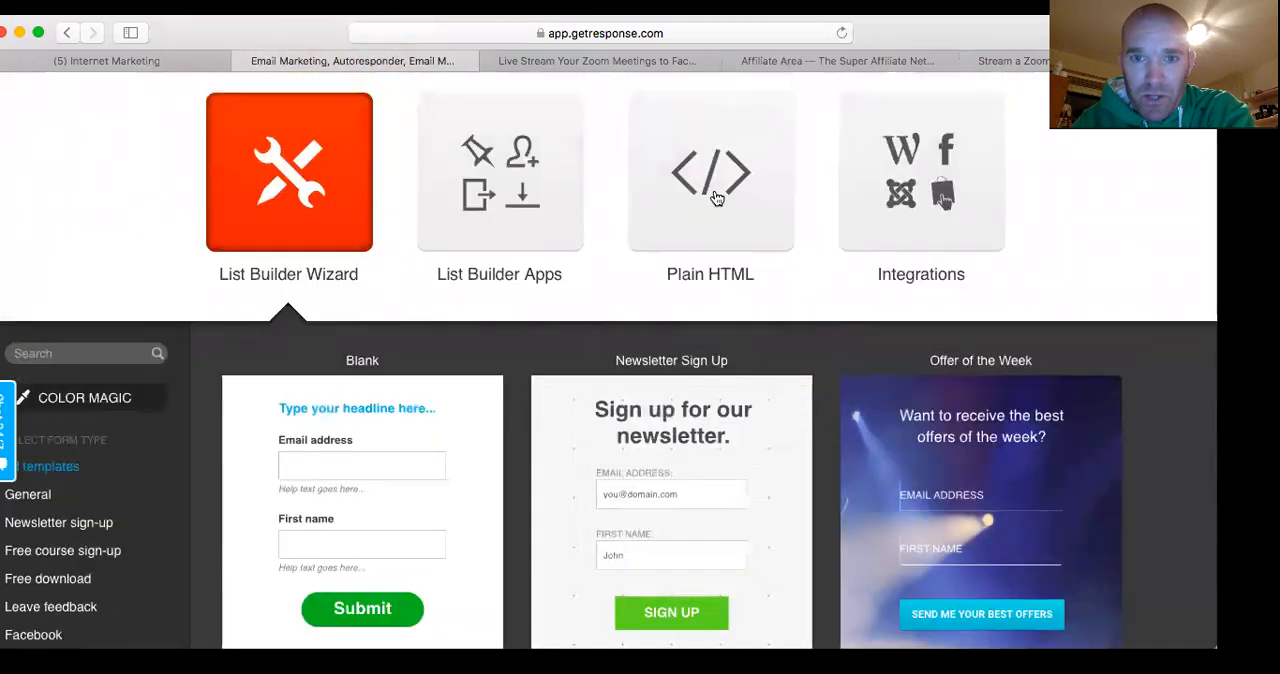
scroll(715, 196, down, 8)
scroll(715, 196, up, 8)
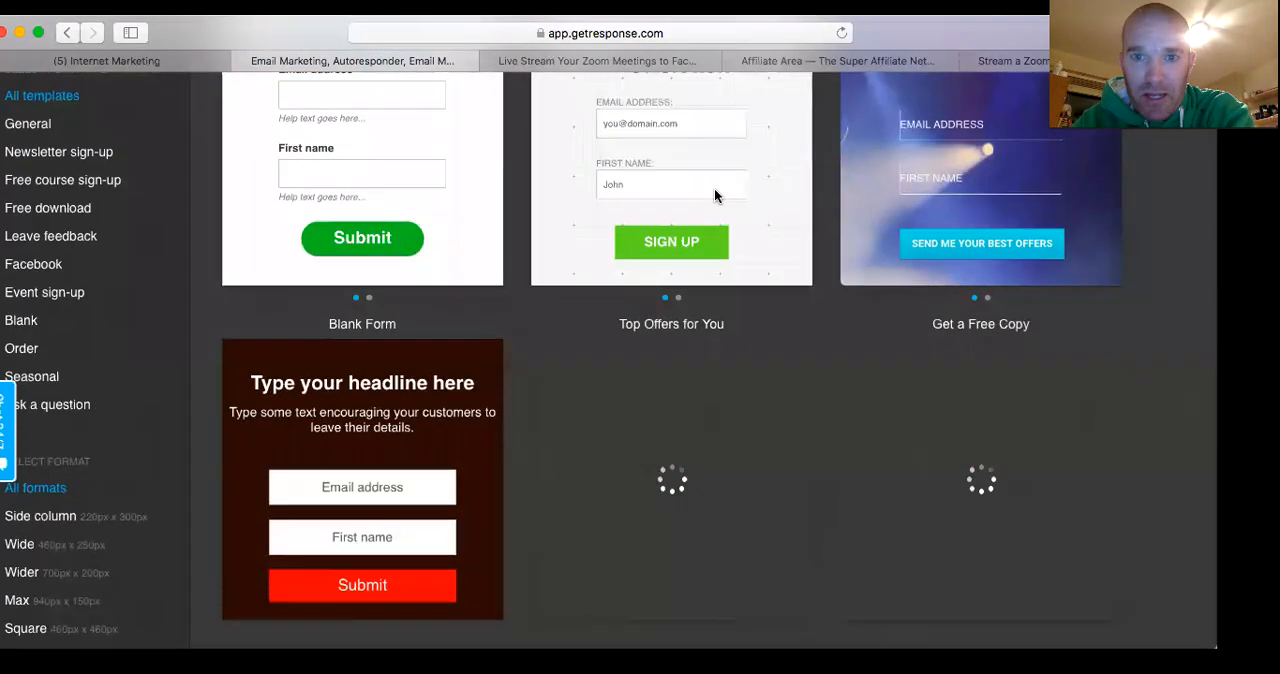
scroll(714, 196, up, 2)
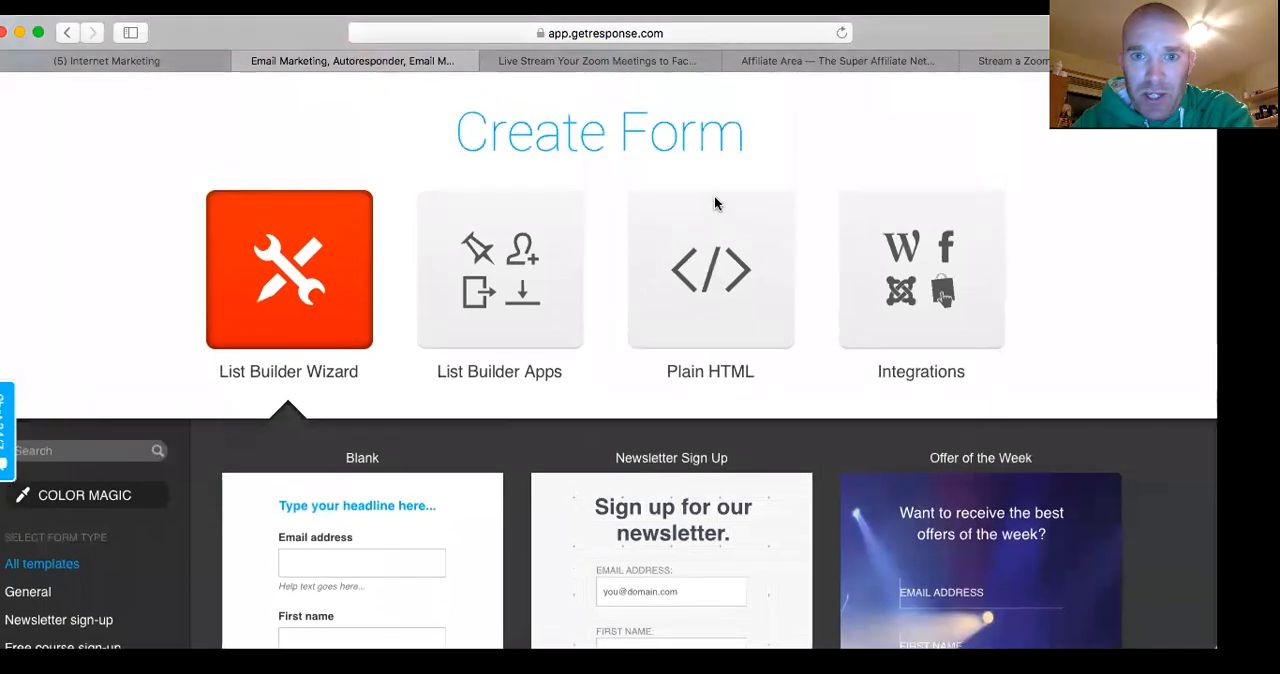
click(706, 270)
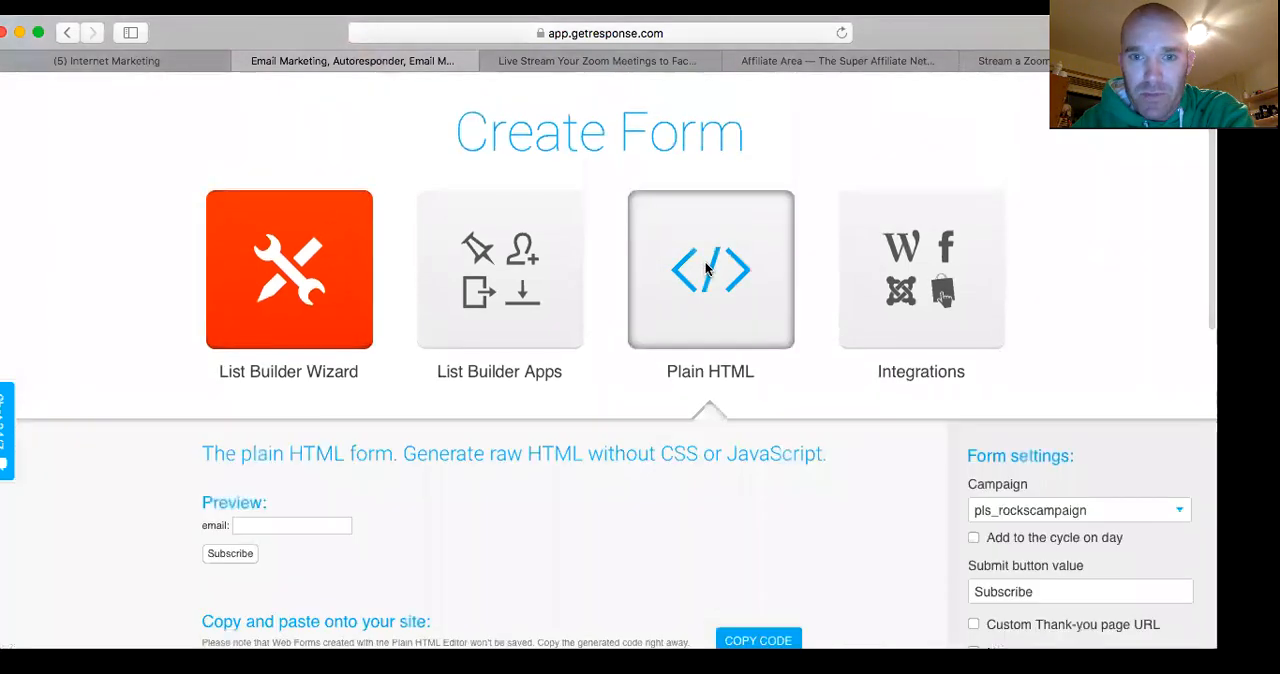
Examine the plain HTML form's preview, the generated code to paste onto a site, and the available form settings and custom fields
scroll(706, 268, down, 3)
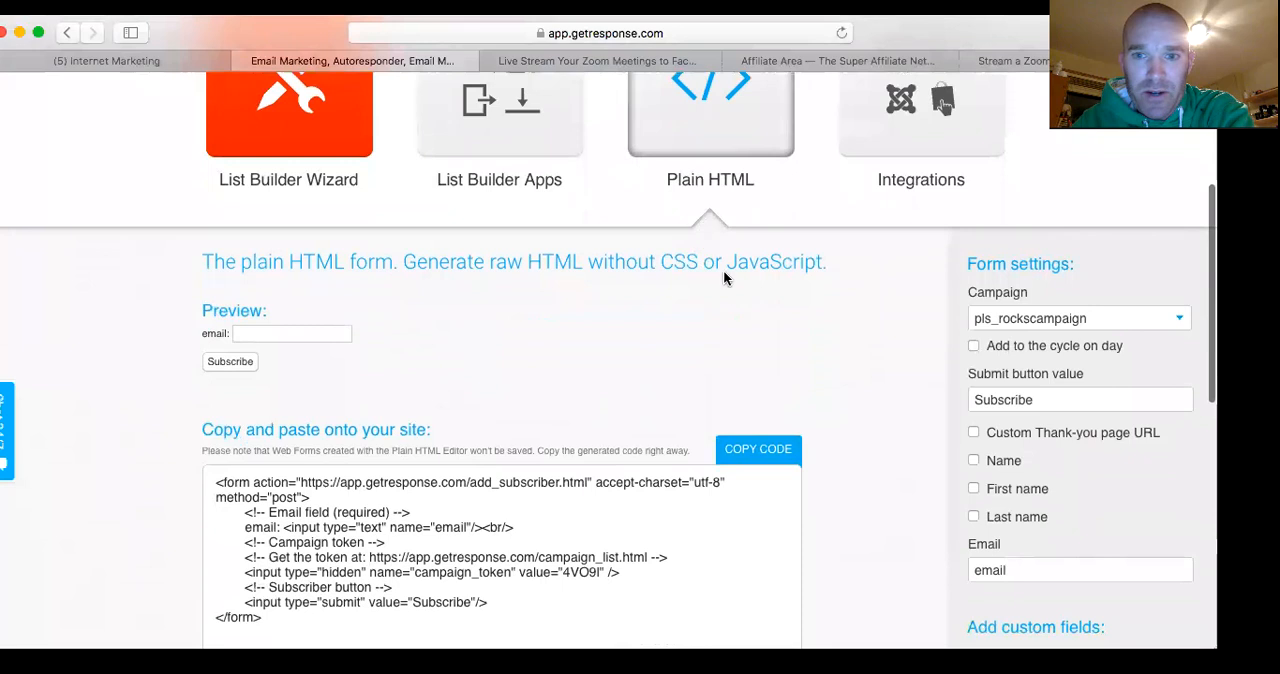
scroll(686, 320, down, 3)
scroll(686, 320, down, 2)
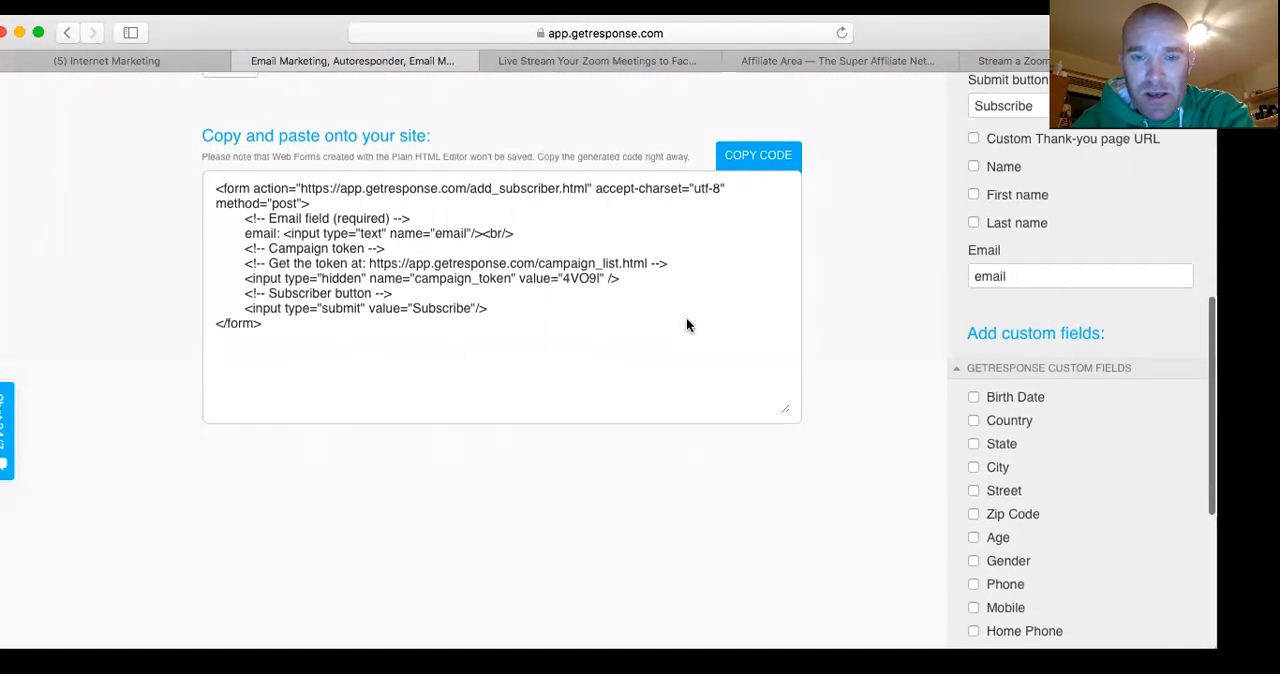
scroll(661, 318, up, 5)
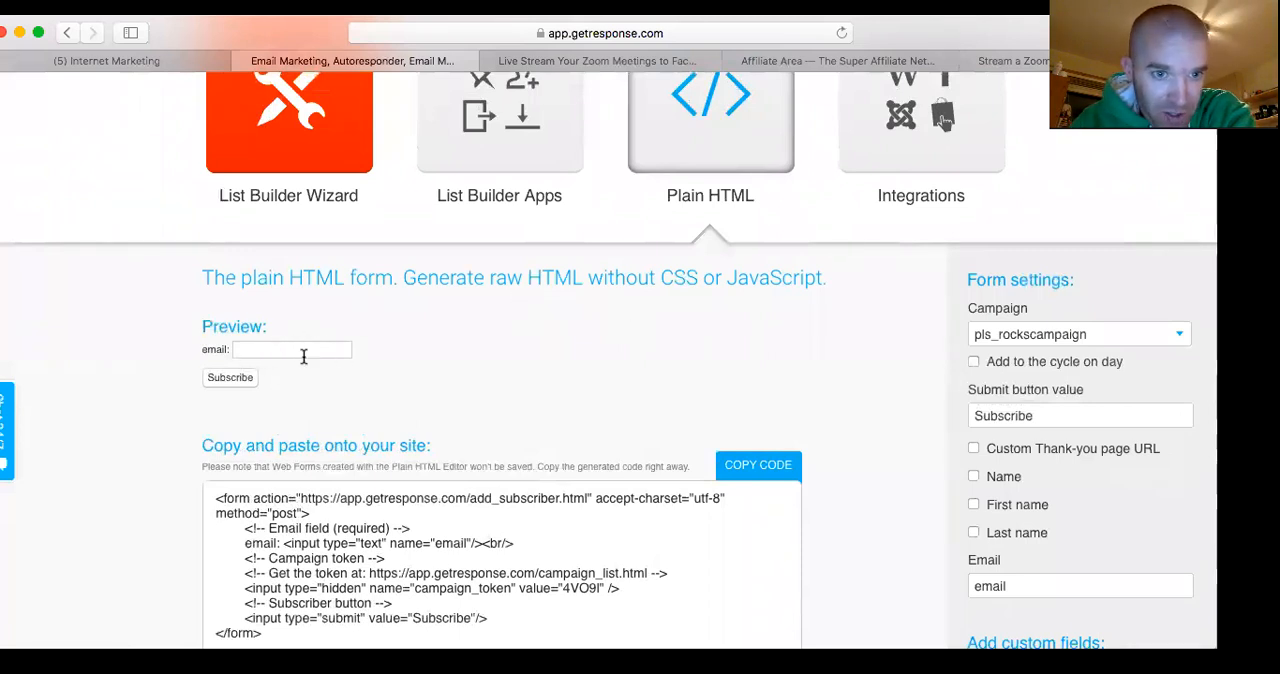
scroll(422, 374, down, 3)
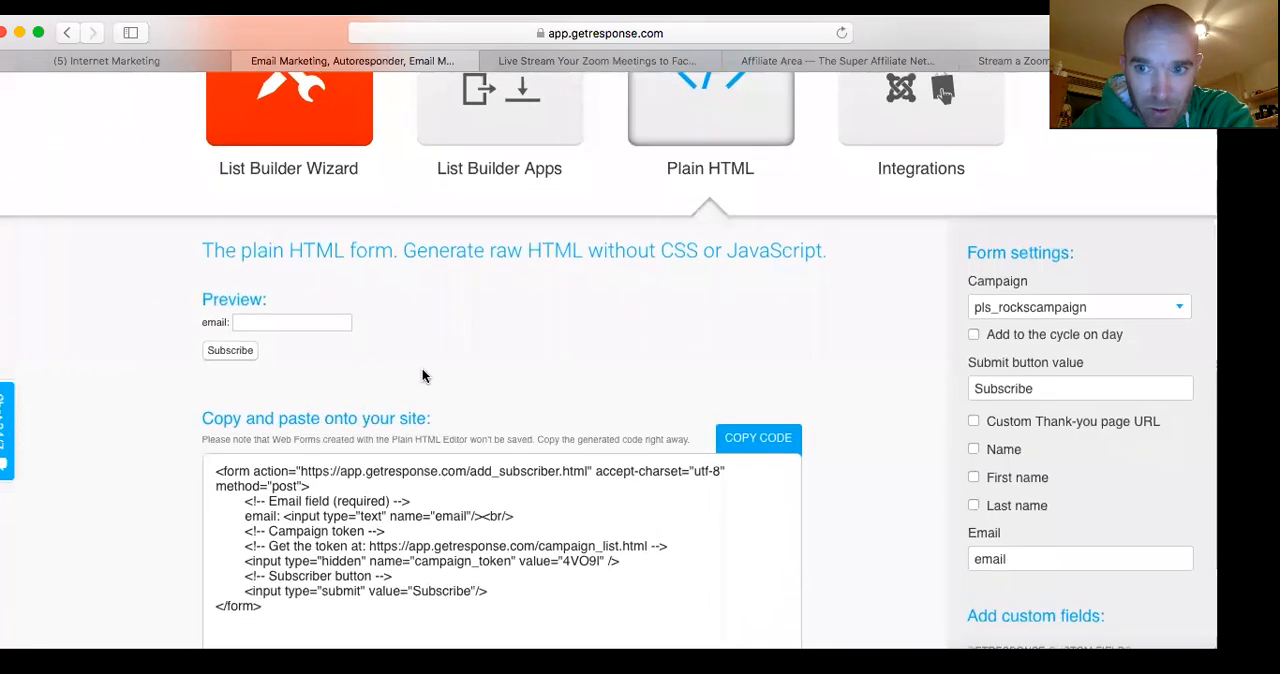
scroll(421, 374, down, 3)
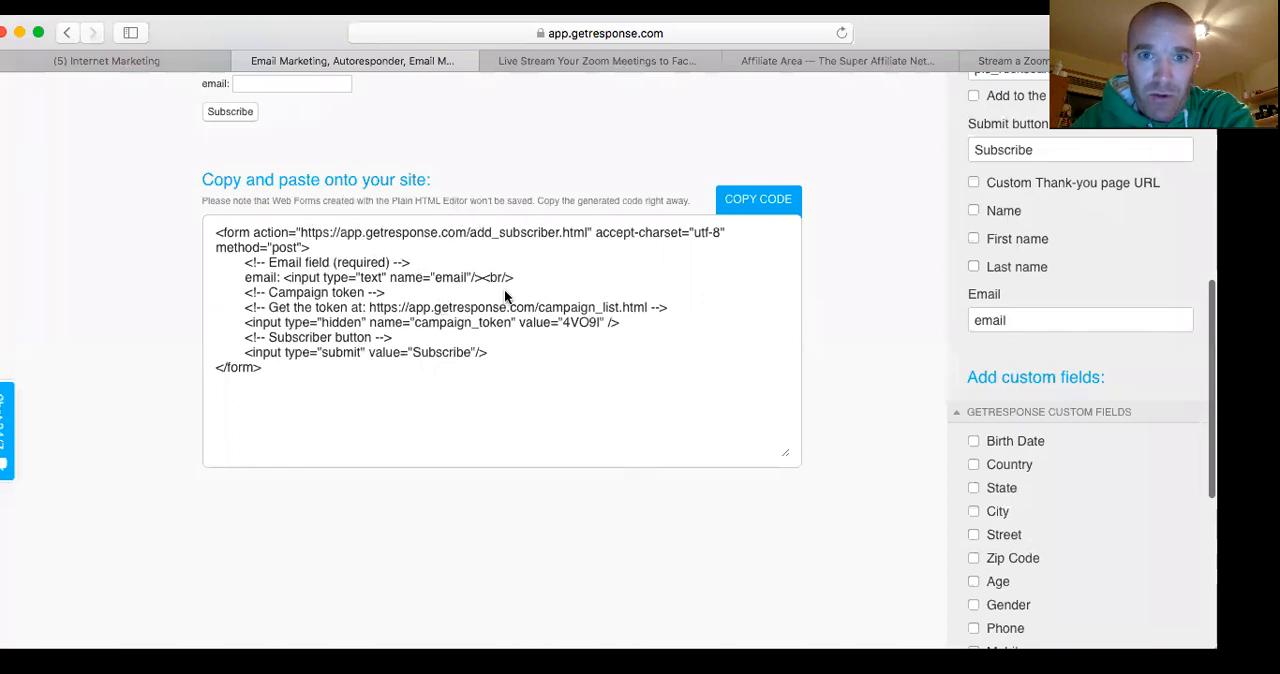
scroll(504, 289, up, 5)
scroll(500, 277, down, 2)
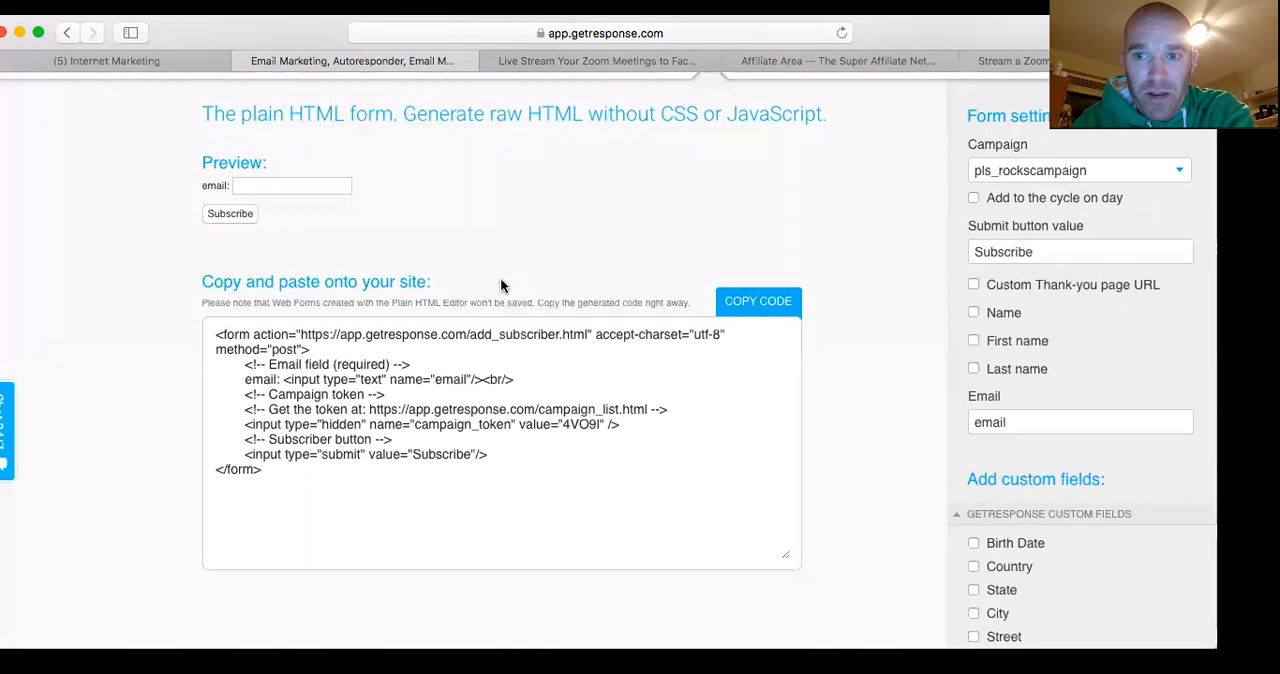
scroll(572, 290, down, 2)
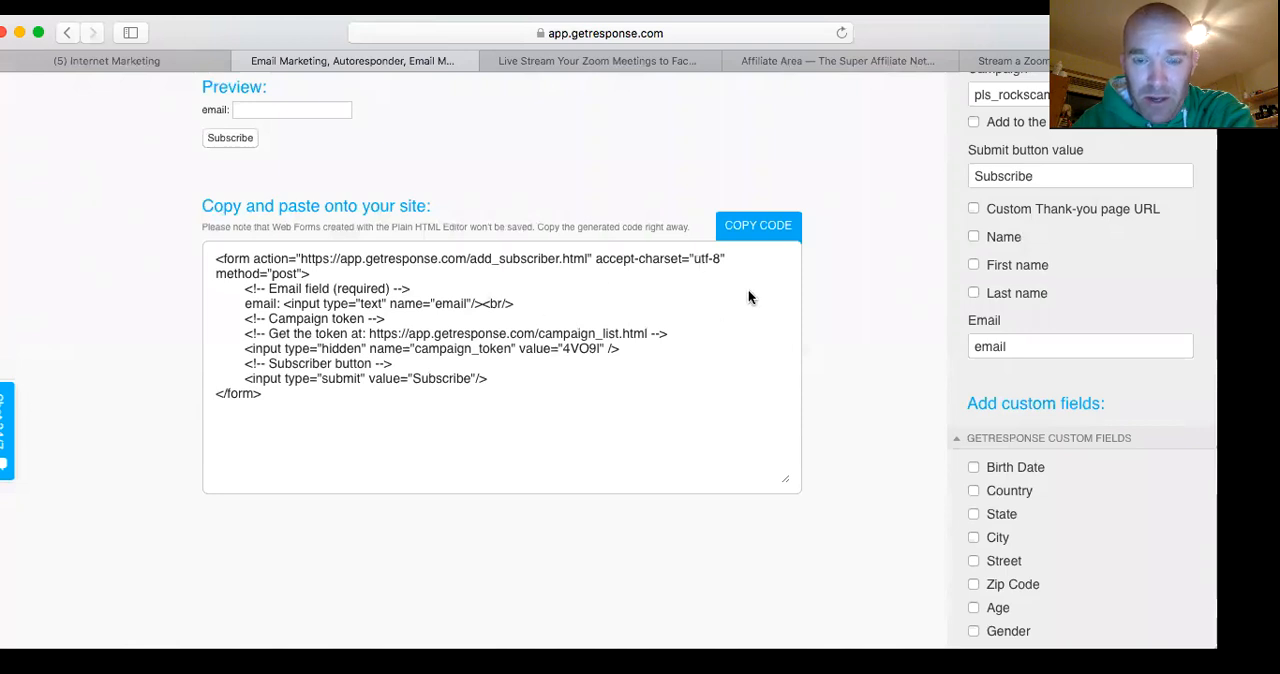
scroll(748, 292, up, 2)
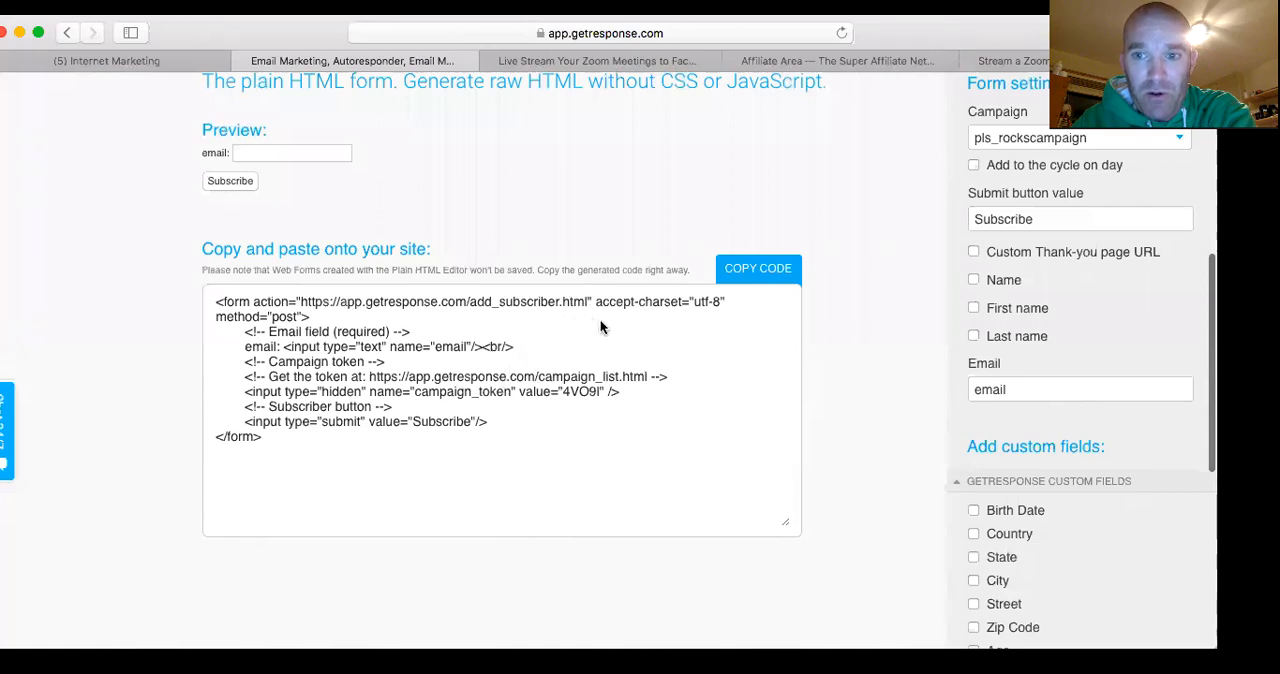
scroll(615, 235, down, 1)
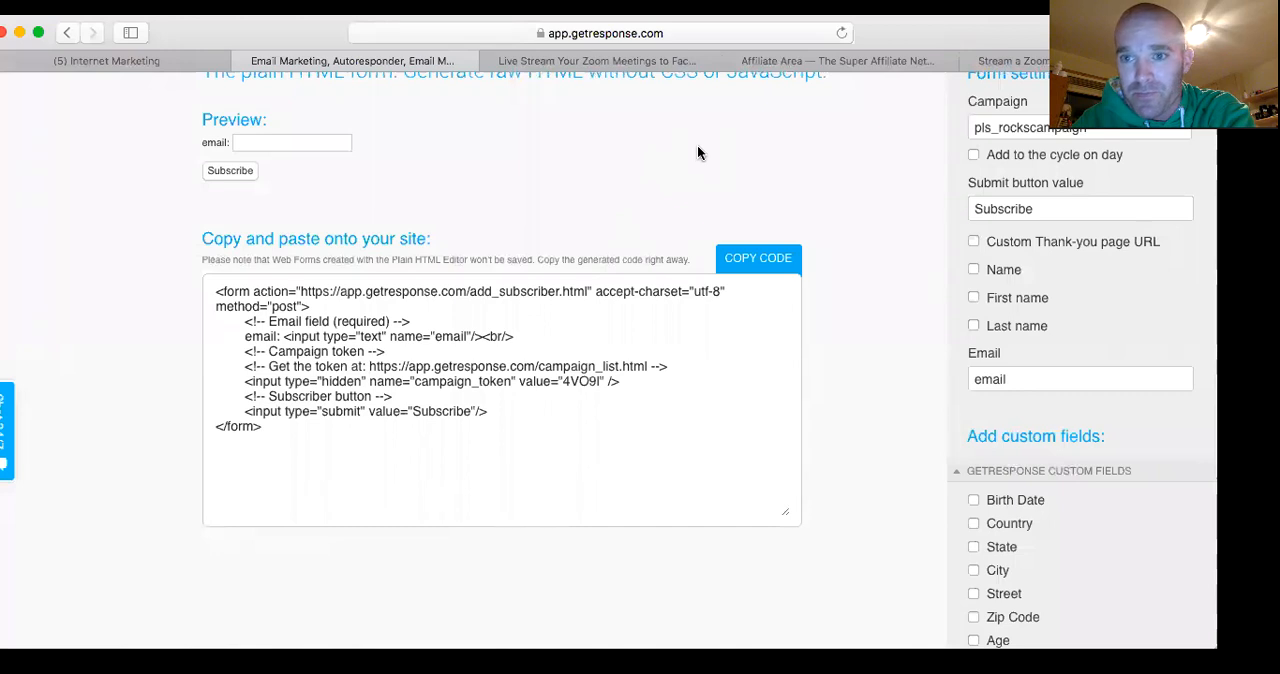
scroll(793, 122, up, 2)
scroll(793, 124, down, 3)
scroll(793, 124, down, 2)
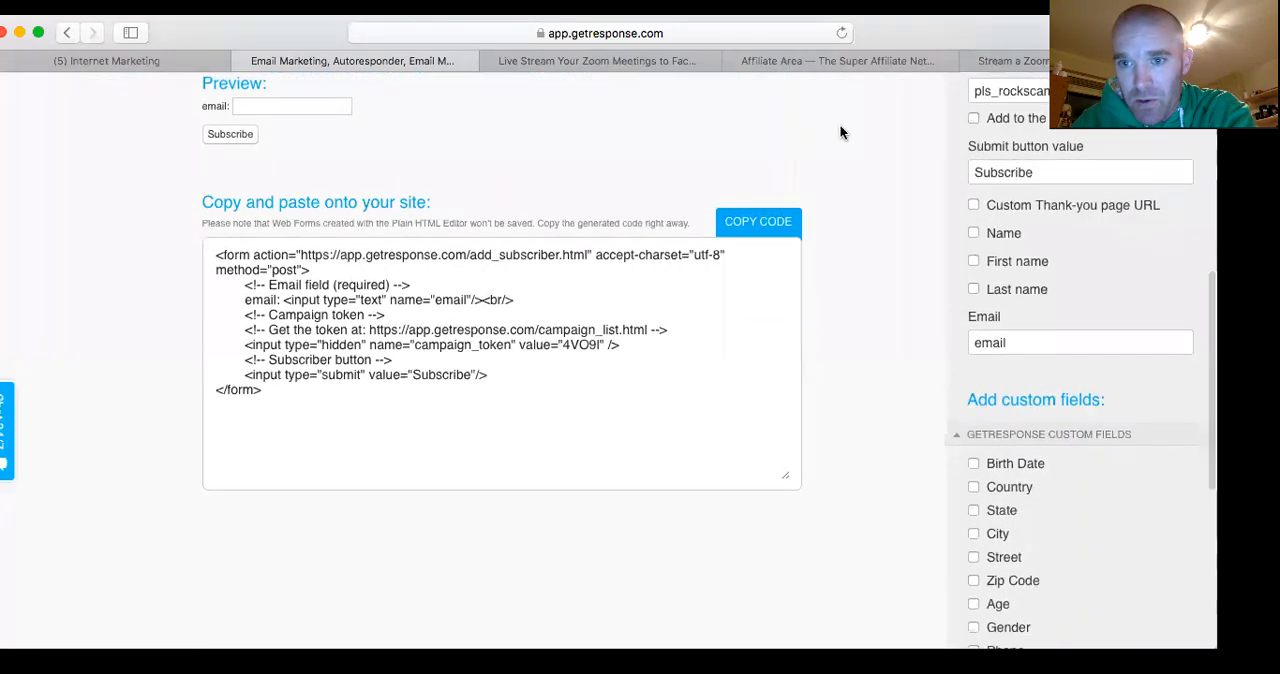
scroll(857, 143, up, 3)
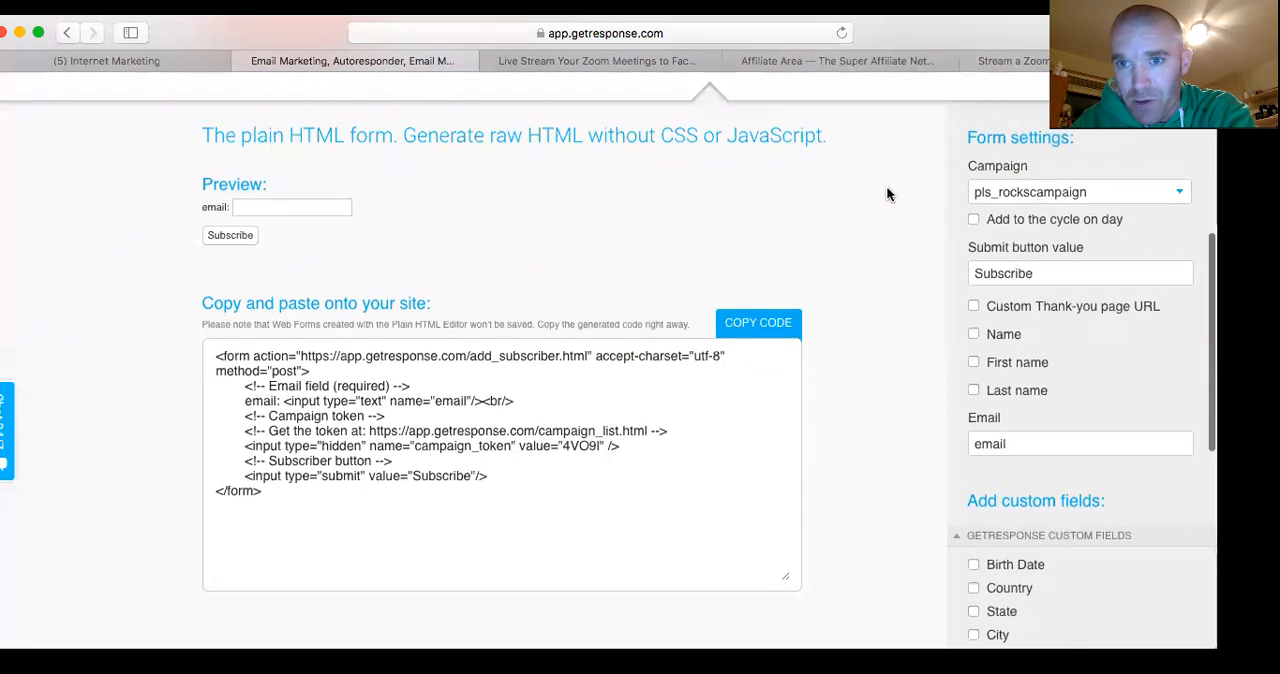
Set the form's campaign to plsgetresponselist
scroll(890, 186, down, 2)
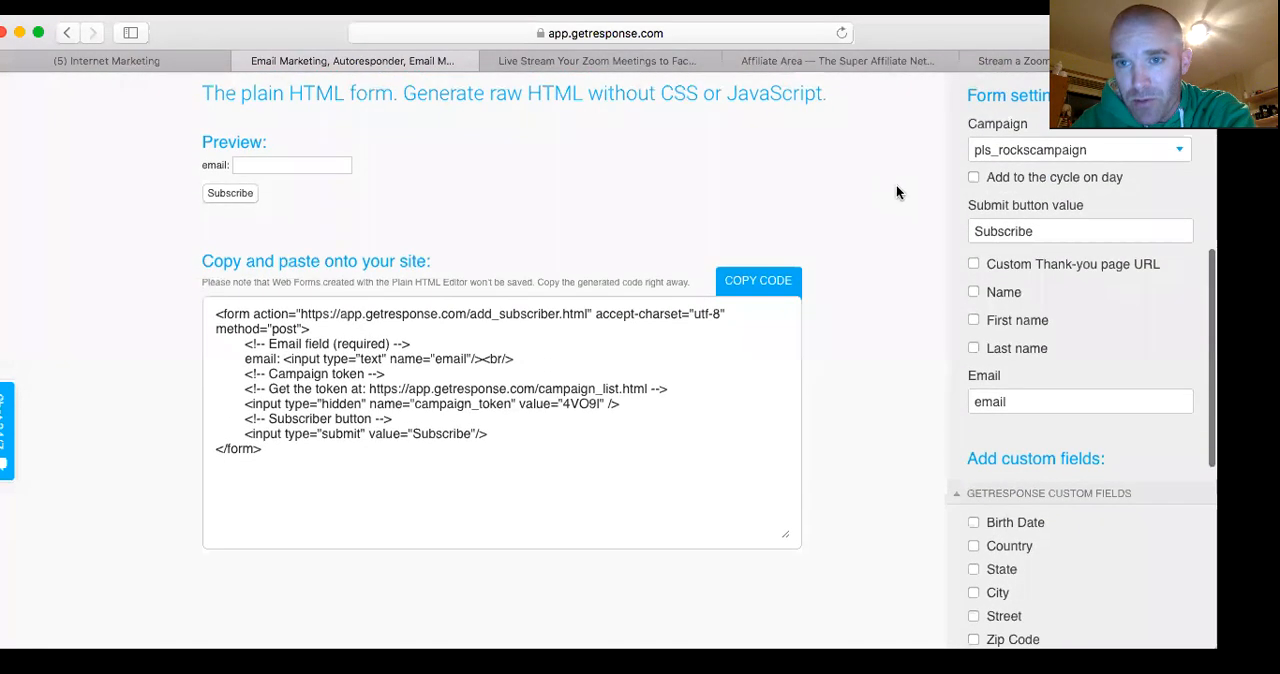
click(1182, 148)
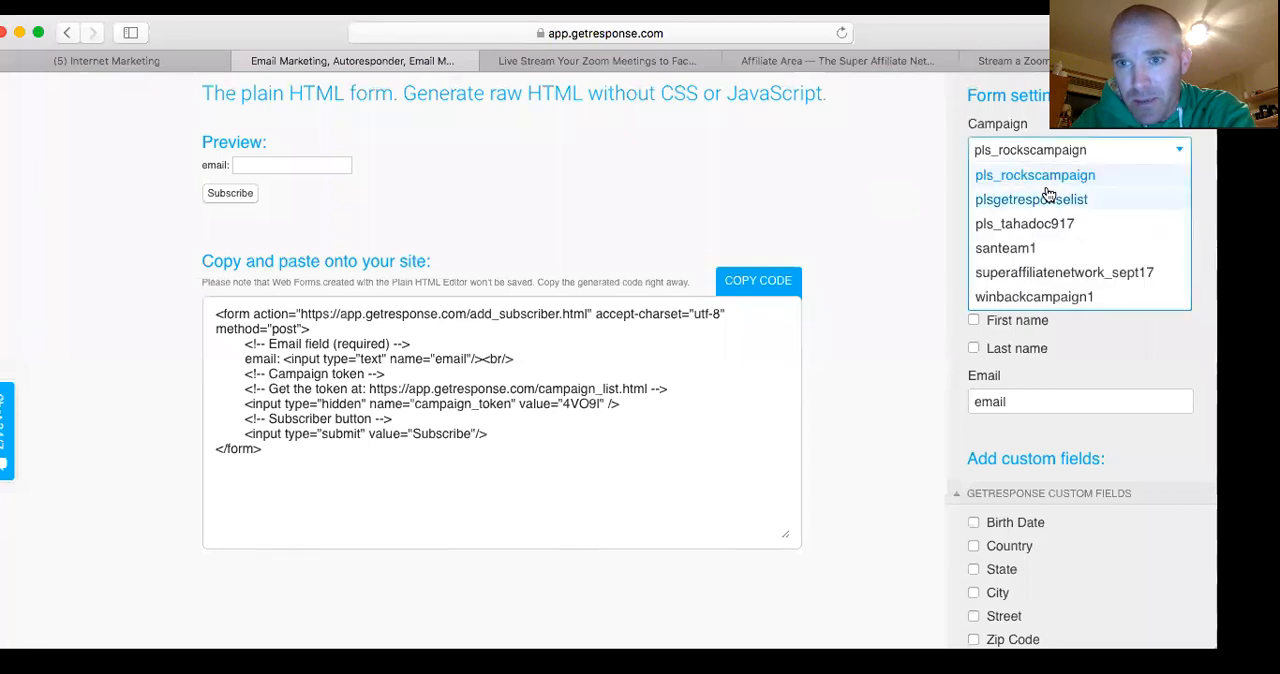
click(1022, 203)
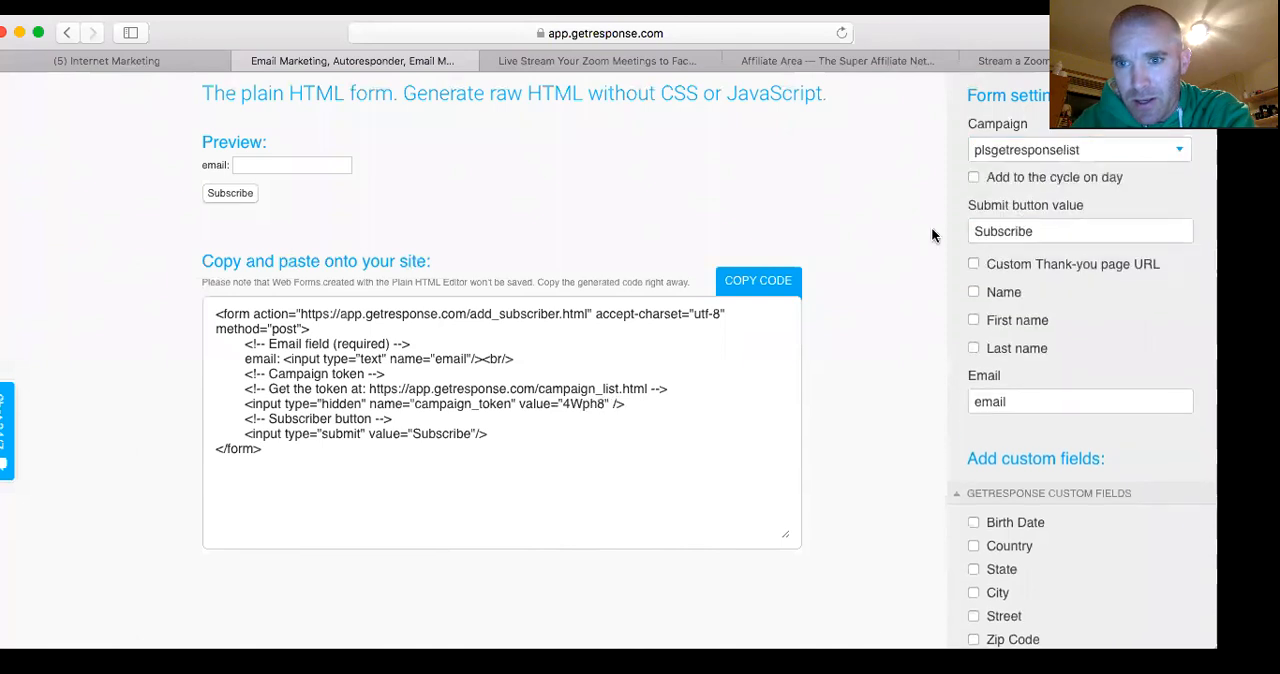
Enable the custom thank-you page URL option in the form settings
scroll(931, 235, down, 2)
scroll(931, 210, up, 1)
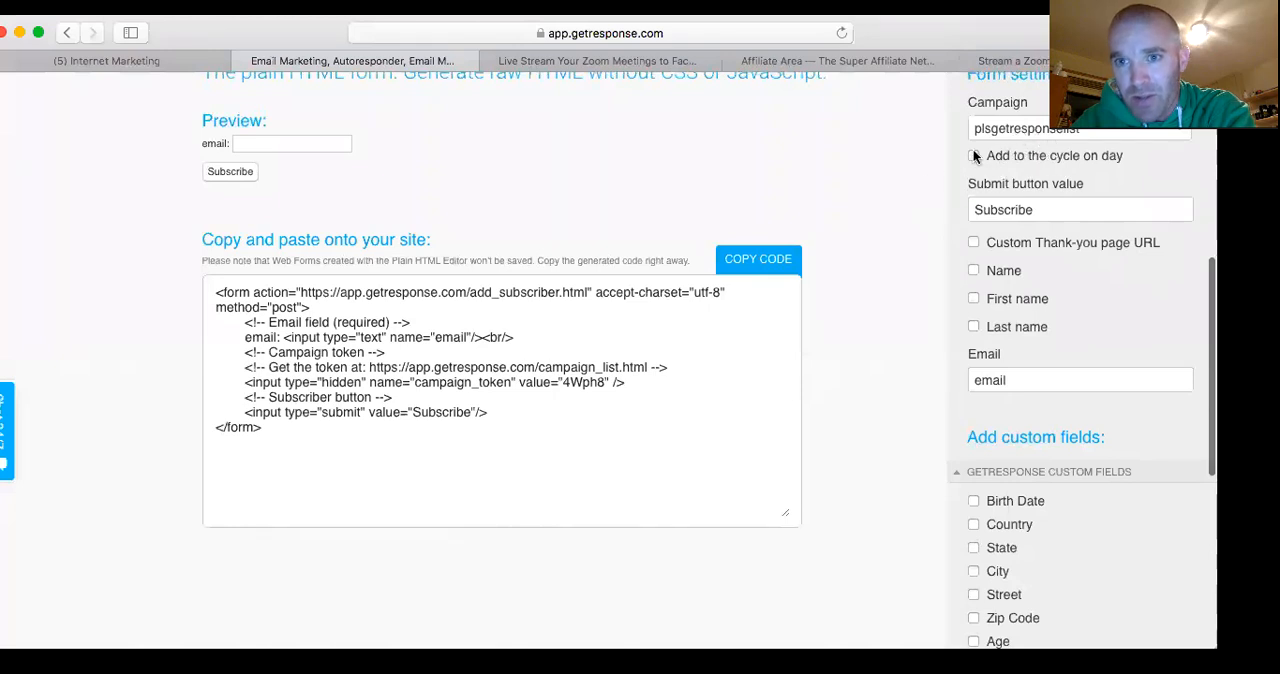
scroll(894, 170, down, 1)
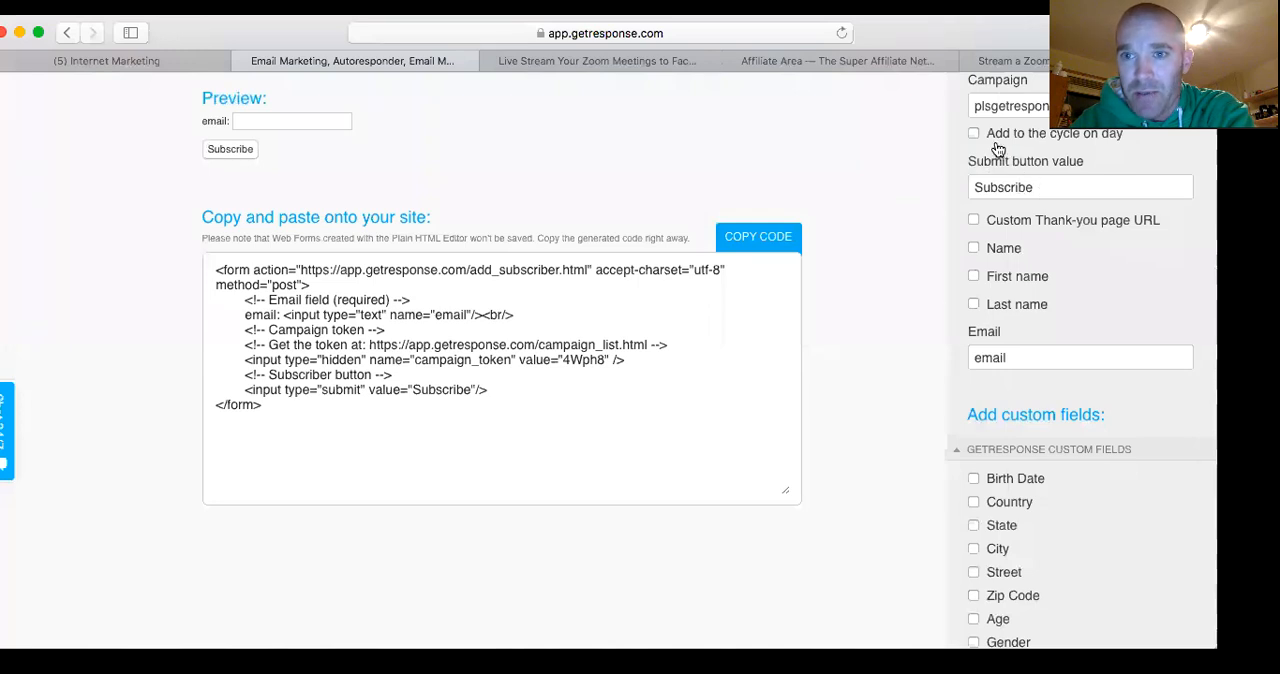
click(1051, 184)
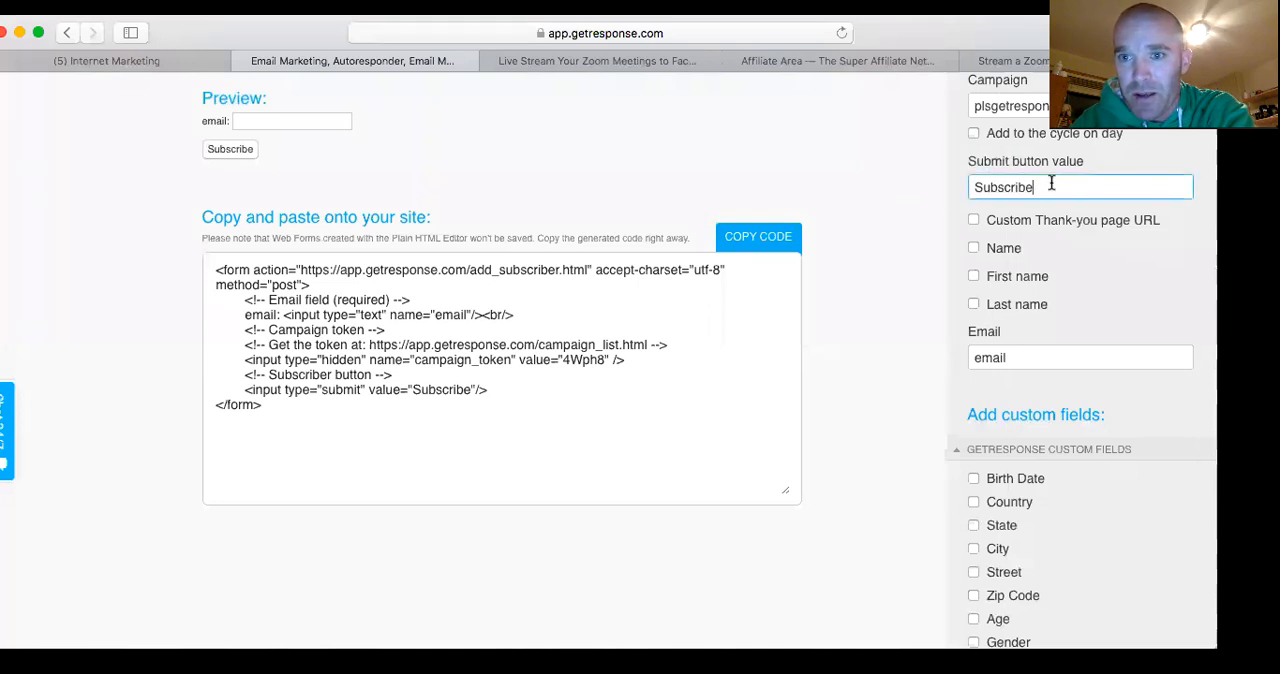
scroll(1051, 184, up, 1)
scroll(958, 152, down, 3)
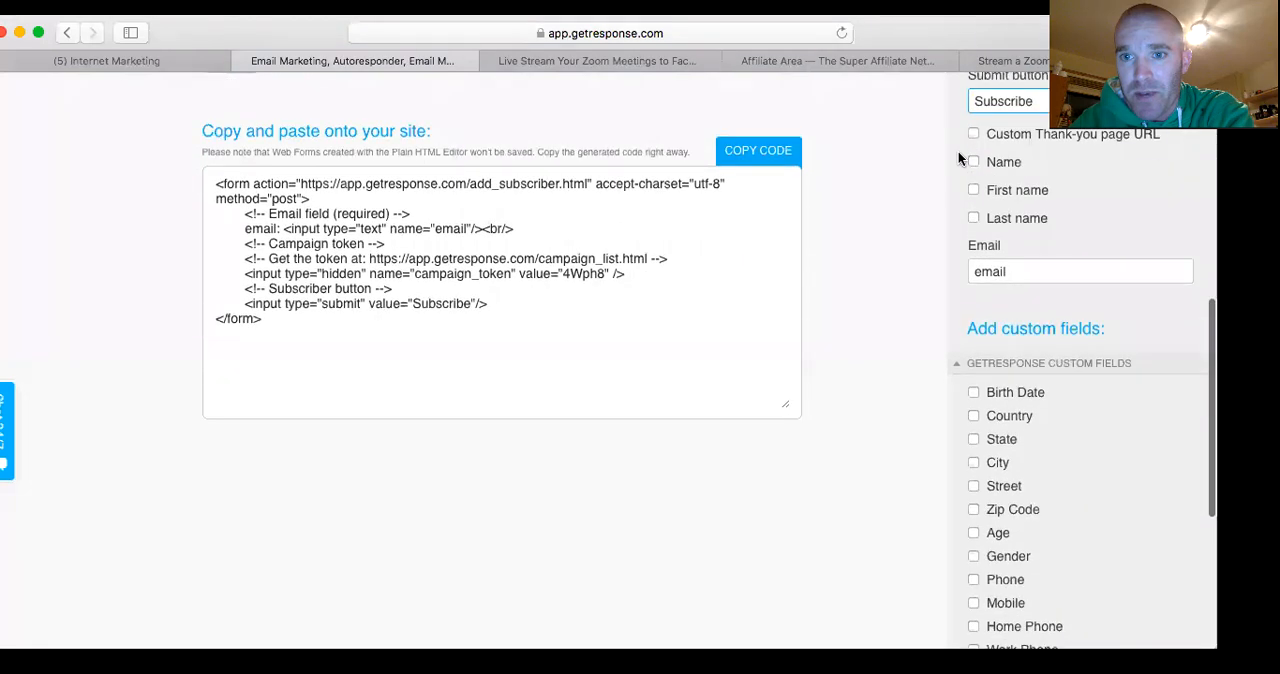
click(974, 115)
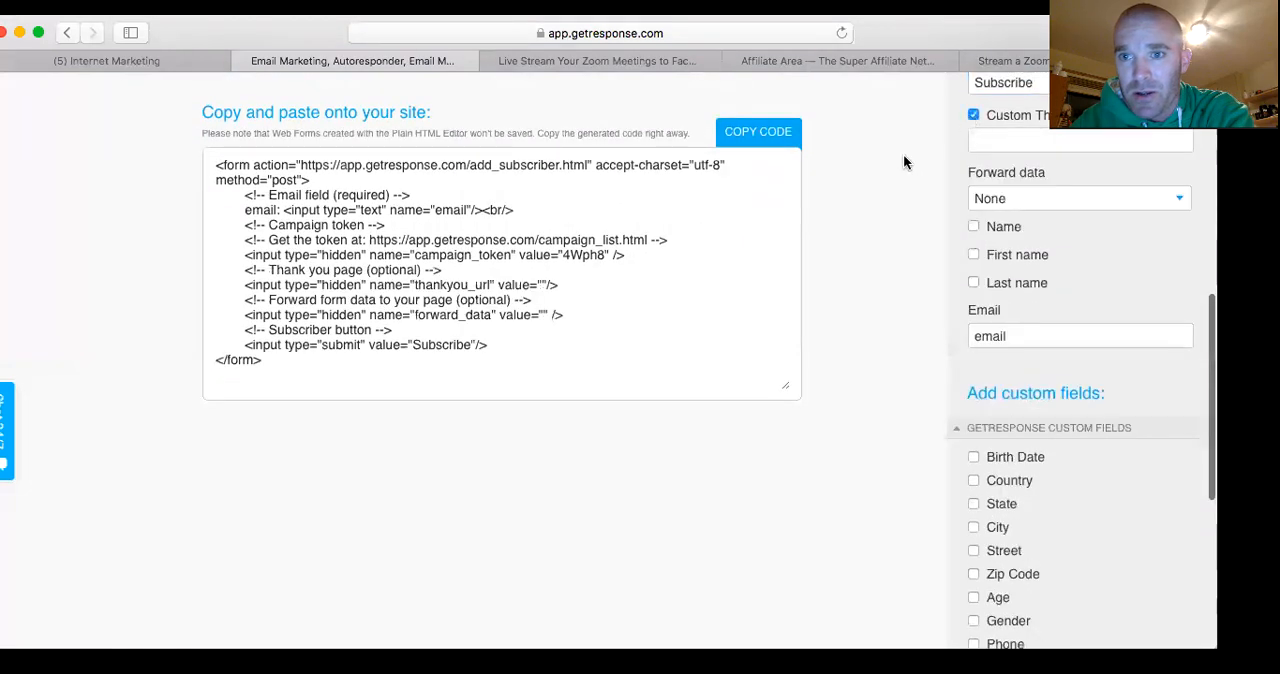
Set the custom thank-you page URL to the sales page's http address on the site owner's llsalespage subdomain, ending with a slash
scroll(903, 162, up, 2)
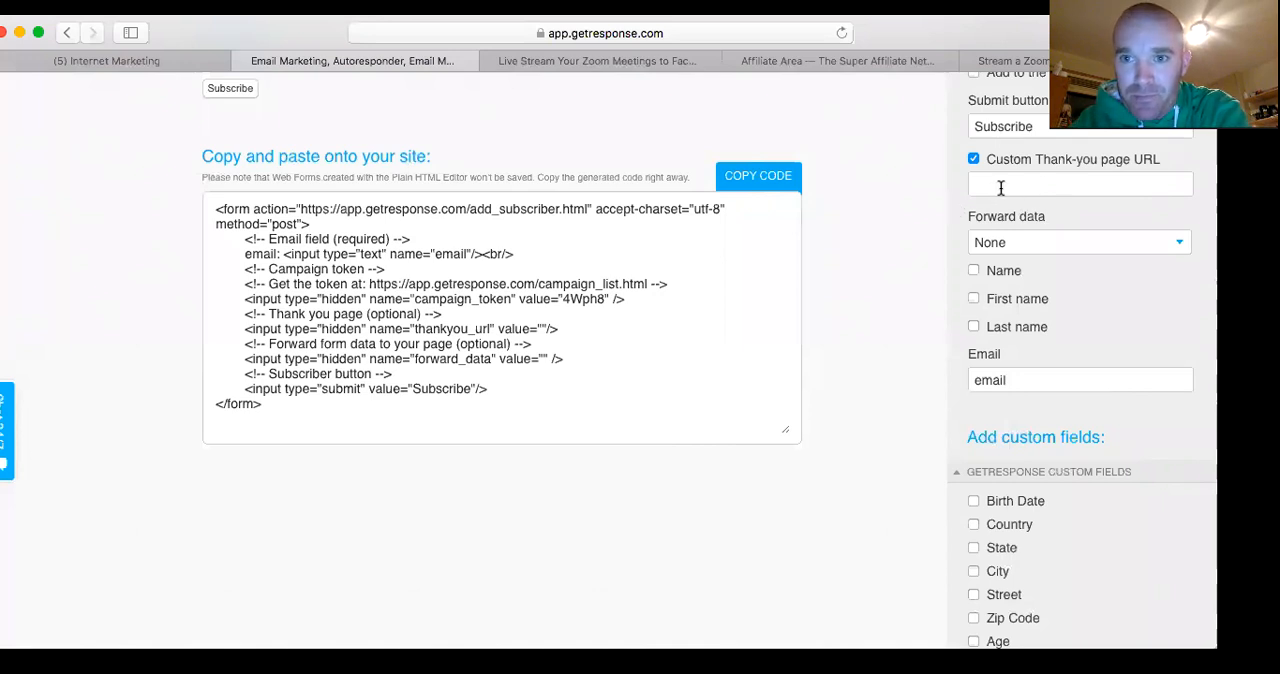
scroll(868, 228, down, 1)
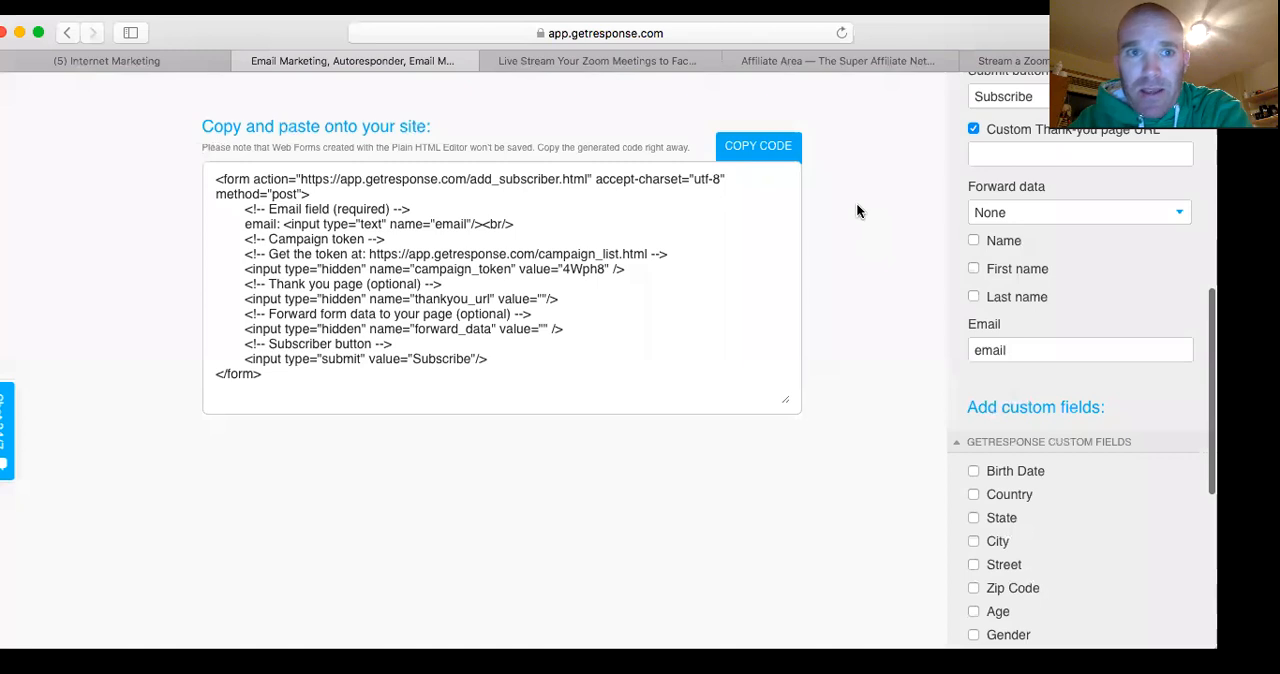
click(998, 161)
text(http)
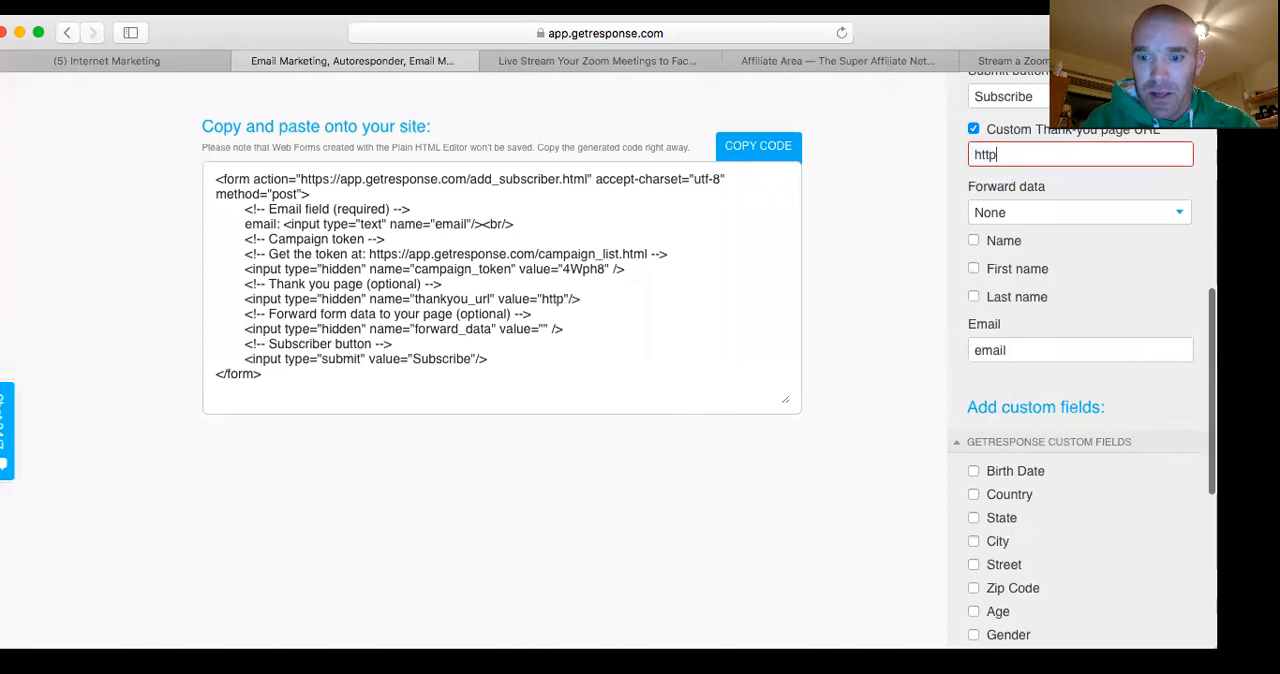
text(://)
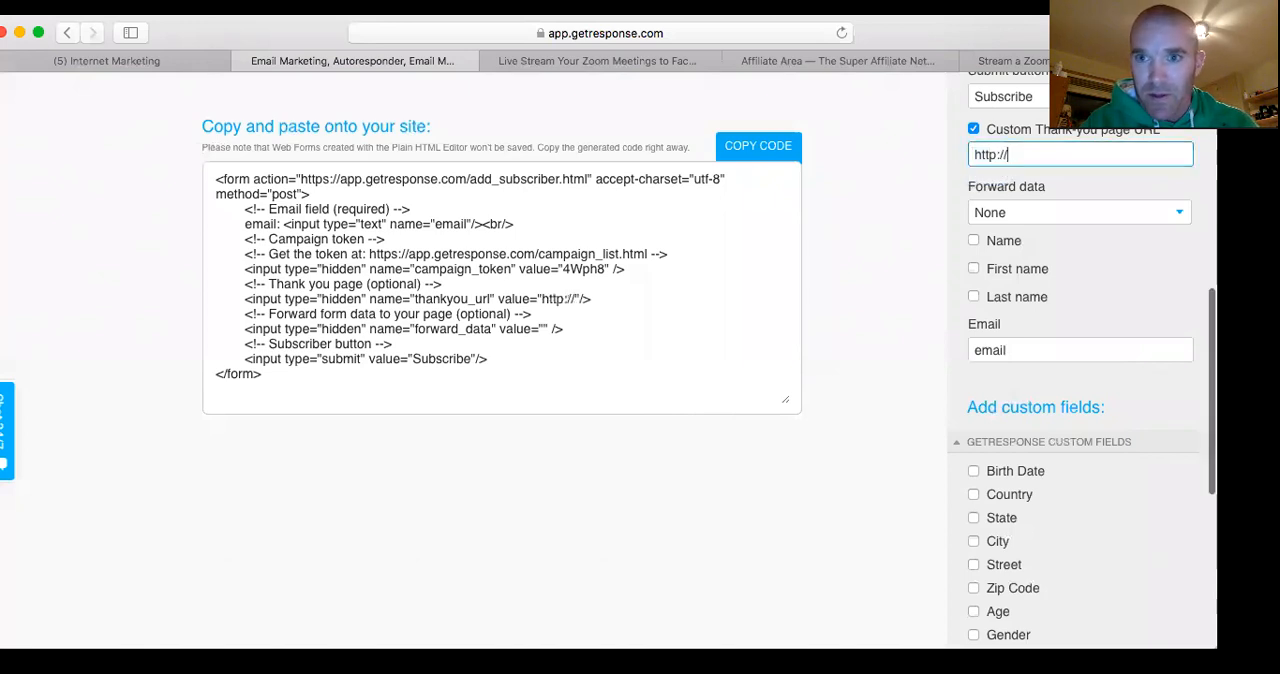
text(ll)
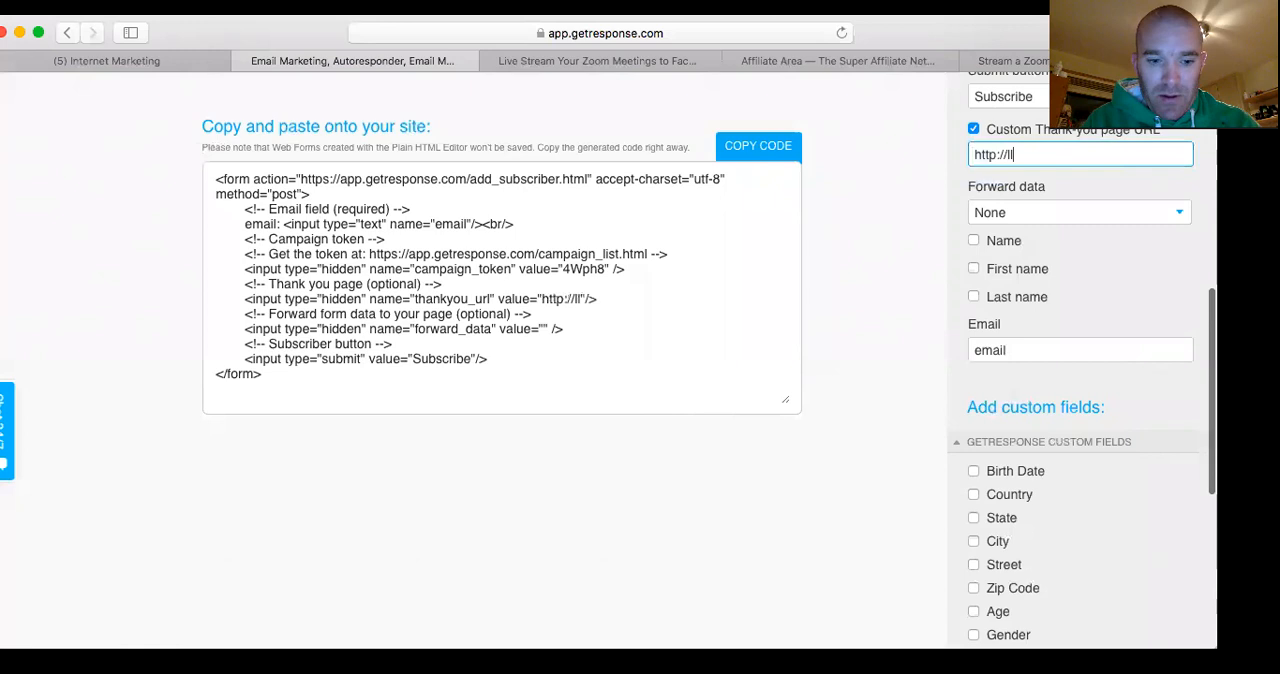
text(salespag)
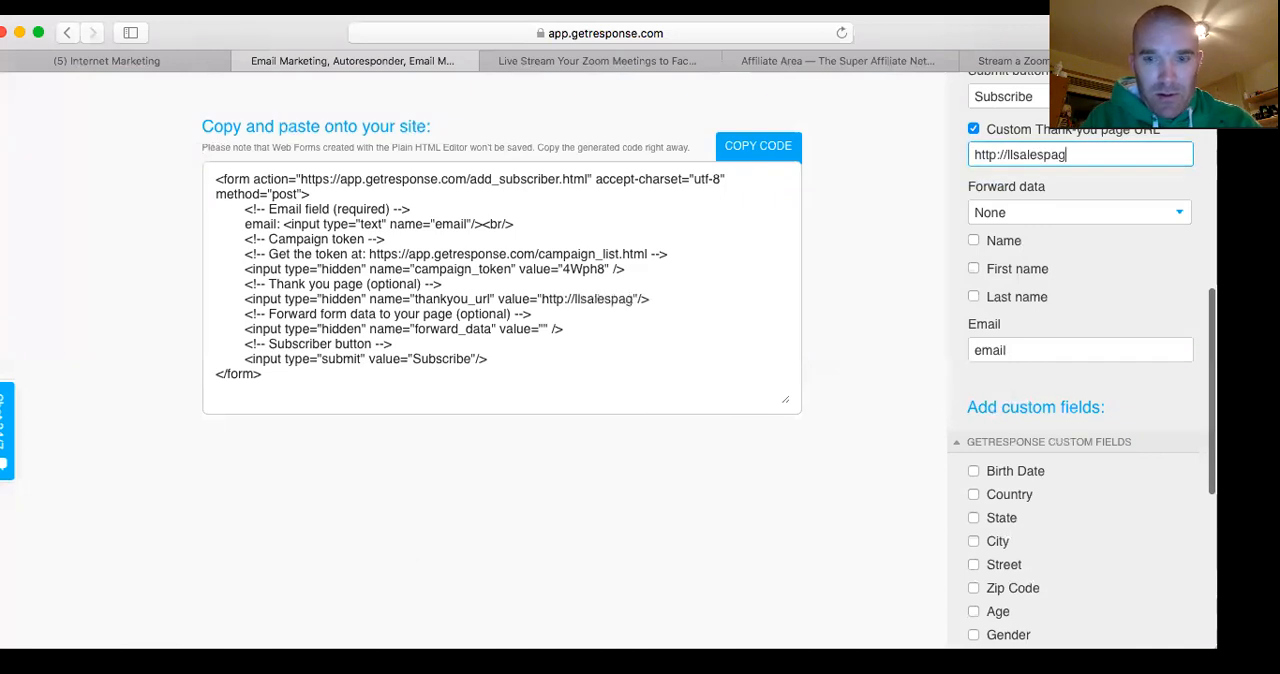
text(e.mark)
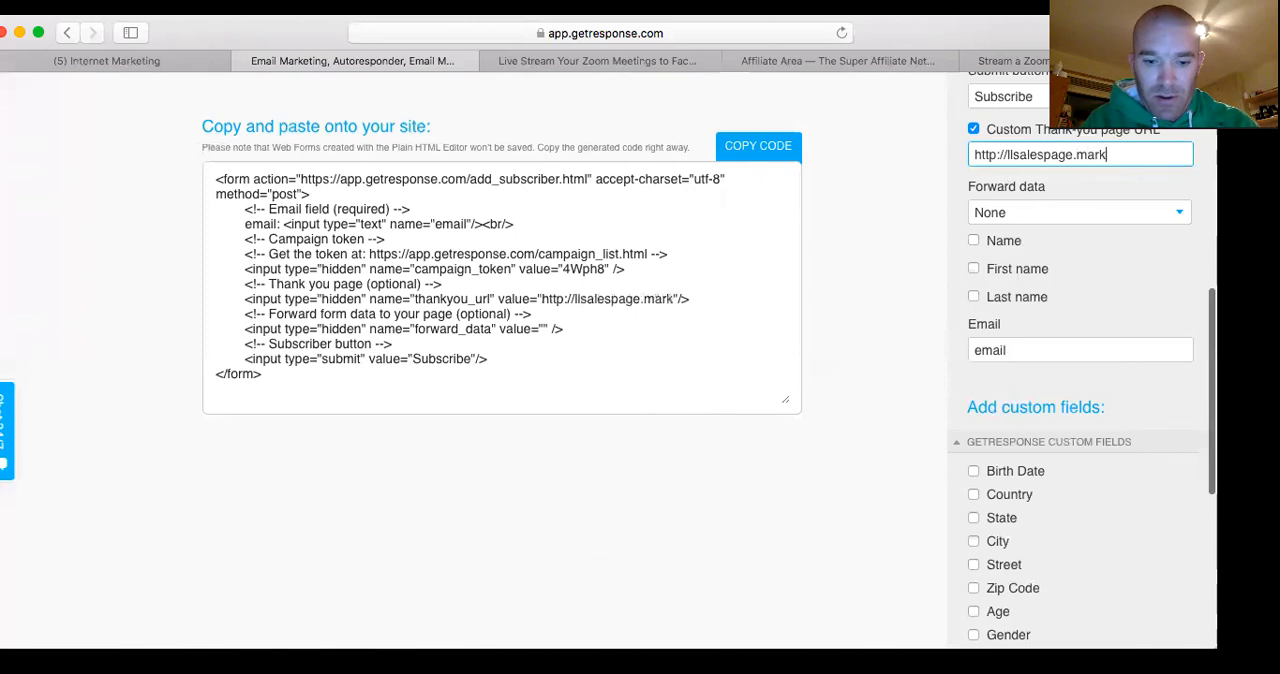
text(mcgarry.com)
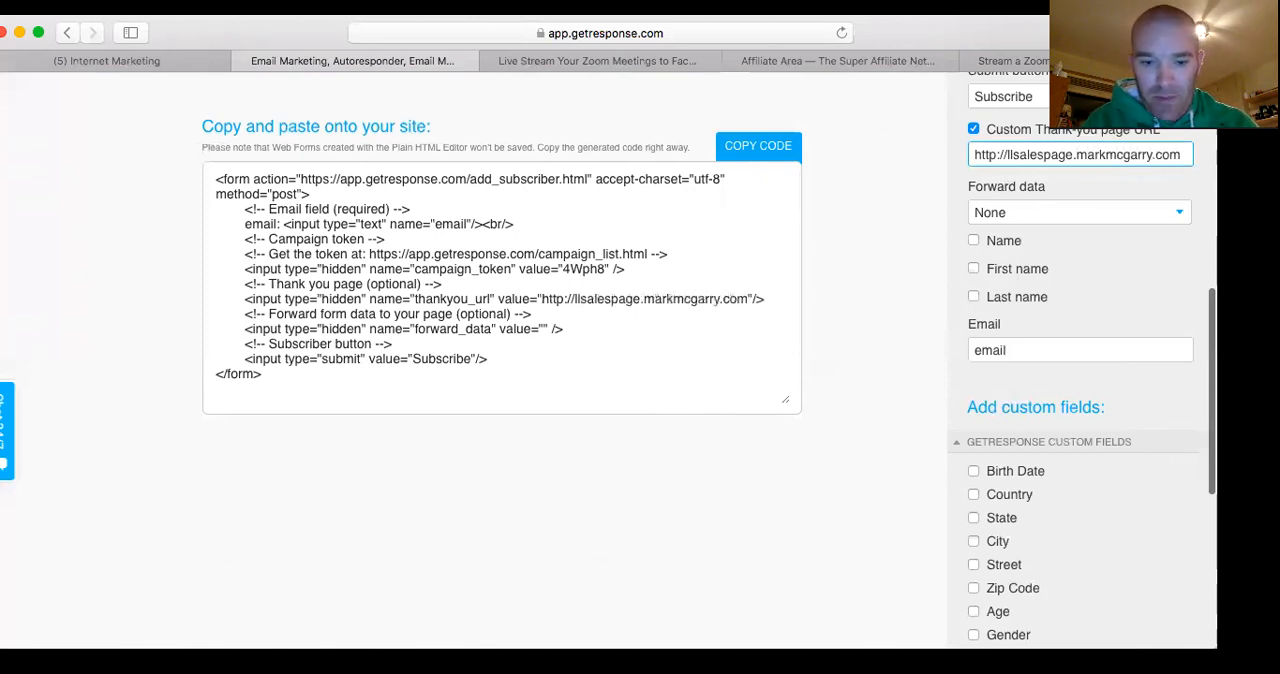
text(/)
Review the generated form code together with the remaining form settings and the available custom fields
scroll(984, 188, down, 1)
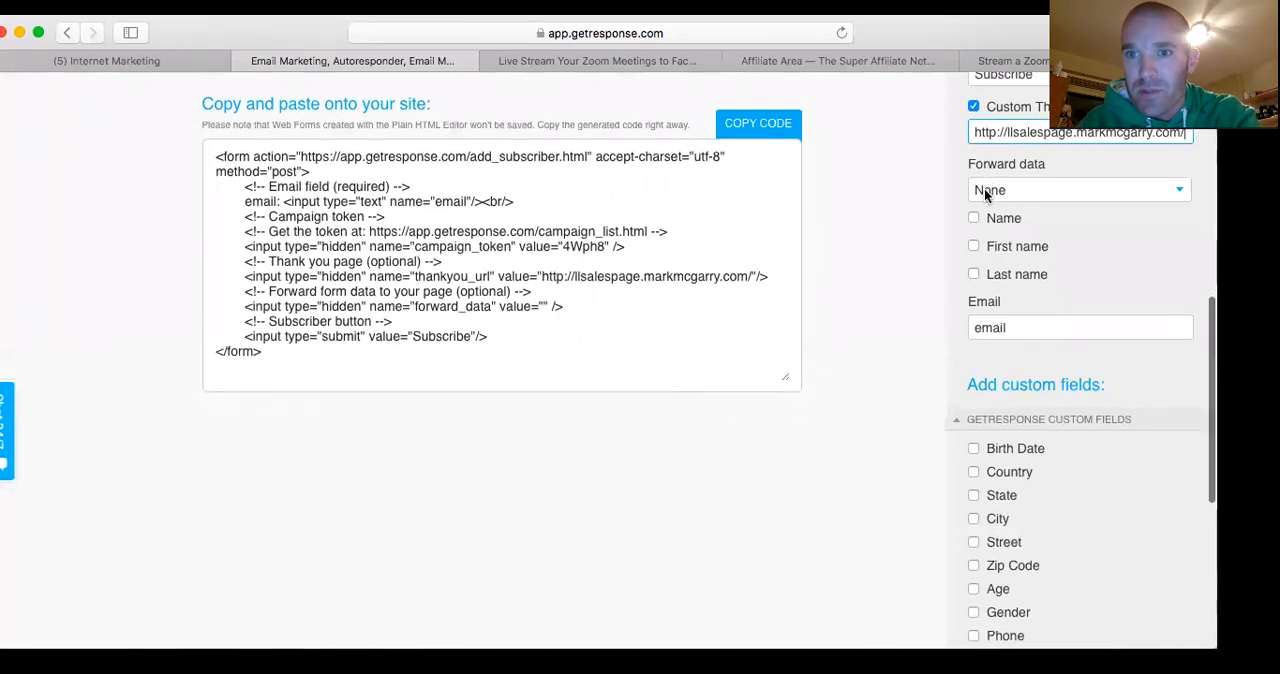
scroll(934, 214, down, 2)
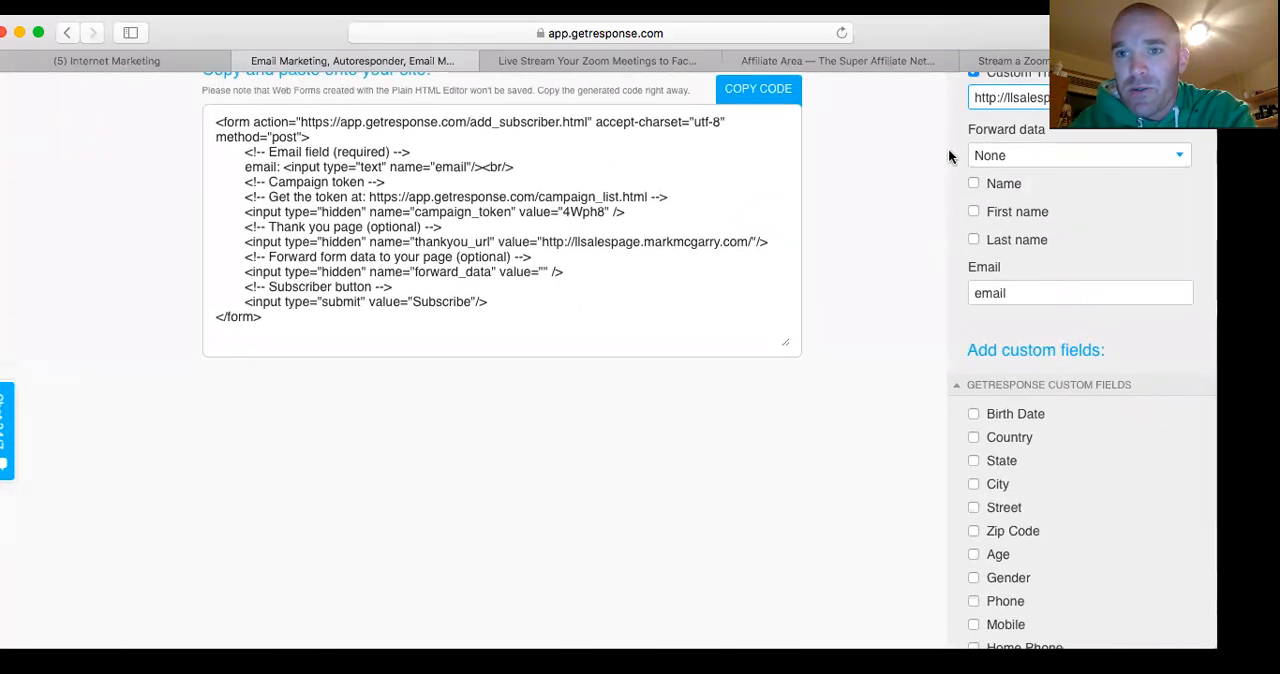
scroll(930, 210, down, 1)
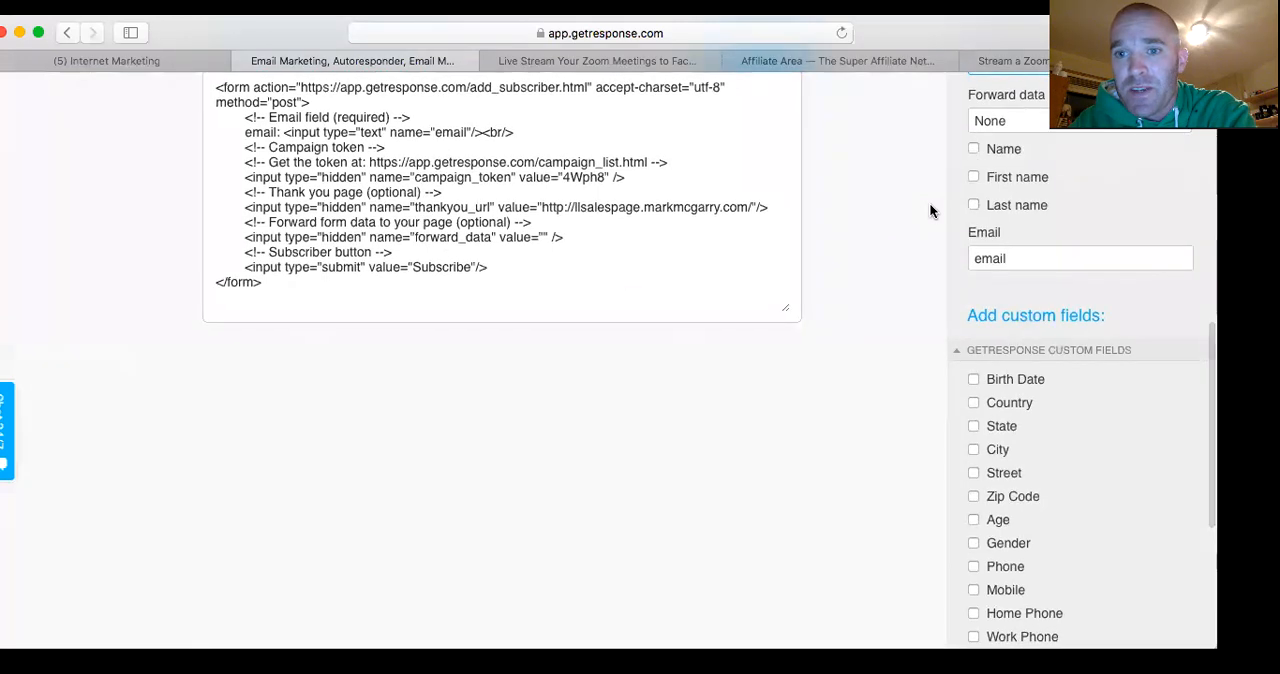
scroll(930, 210, down, 1)
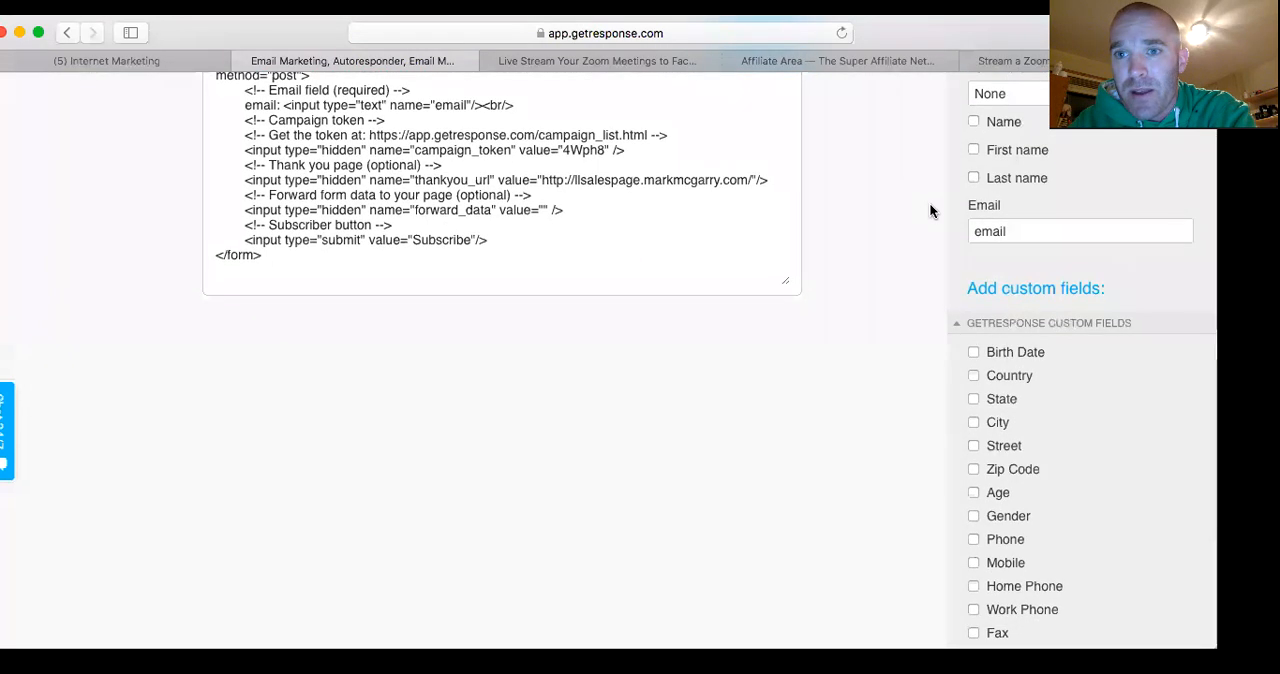
scroll(930, 210, up, 1)
scroll(930, 210, up, 1)
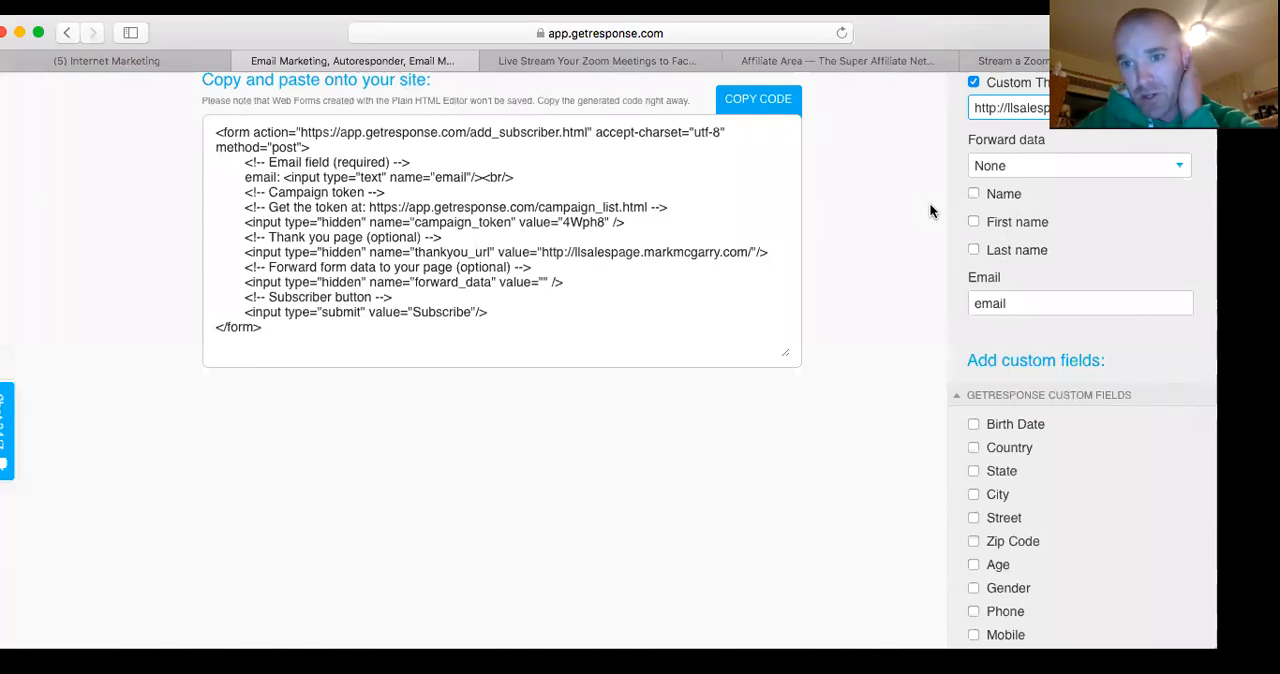
scroll(929, 210, down, 2)
scroll(929, 210, up, 5)
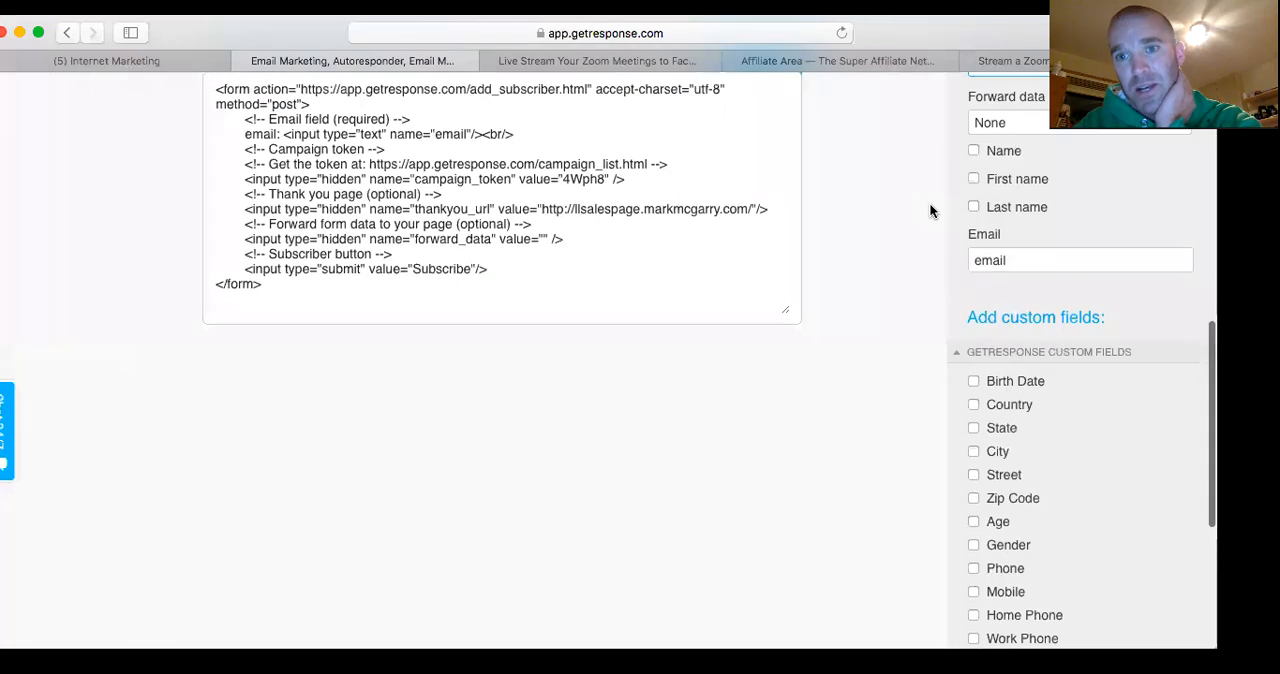
scroll(929, 210, down, 3)
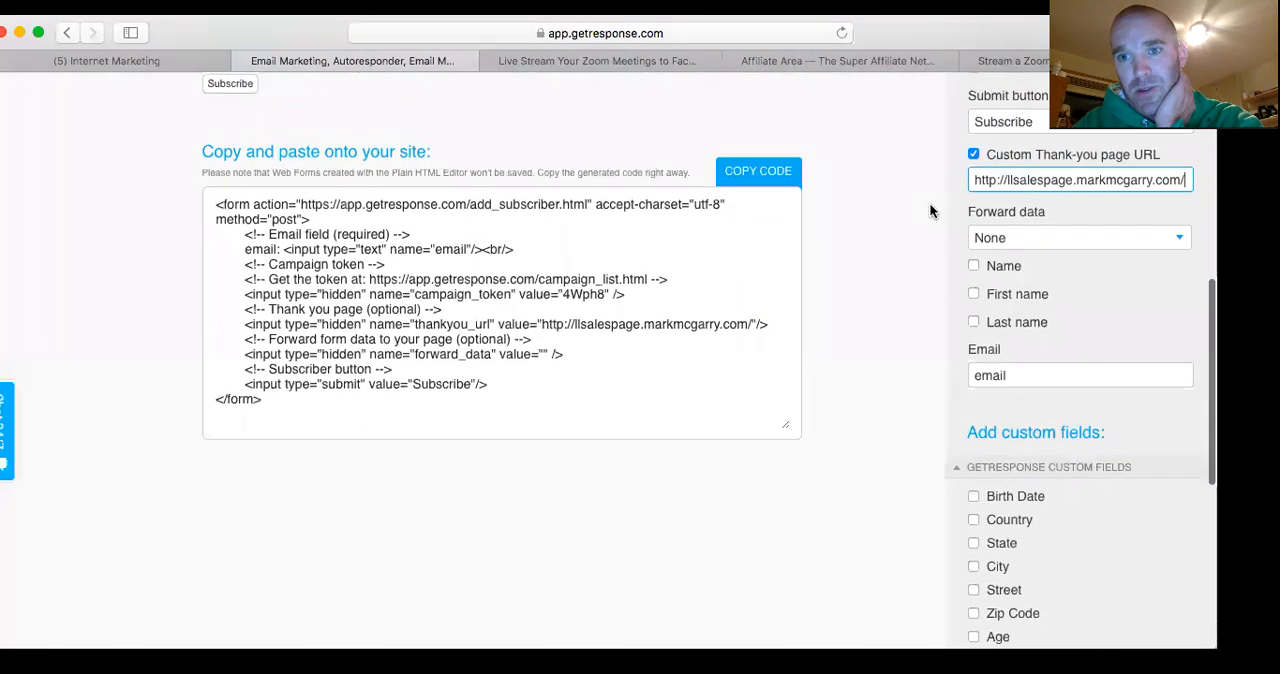
scroll(935, 200, down, 2)
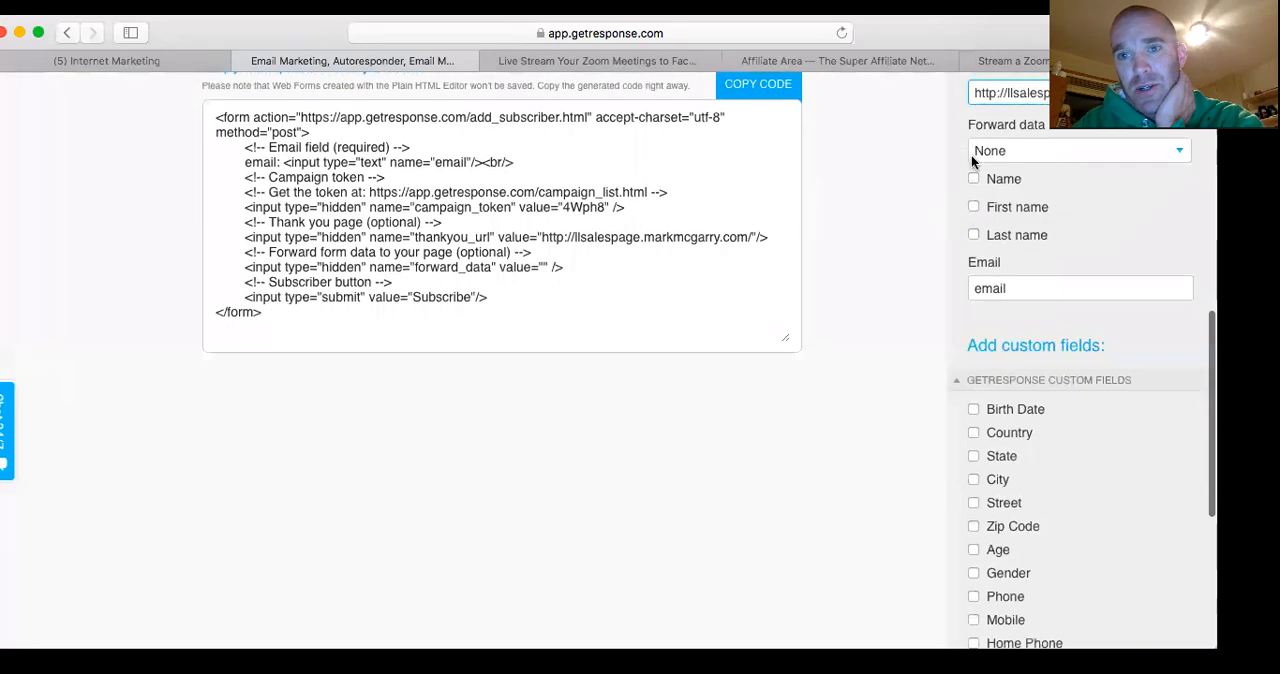
scroll(939, 162, down, 1)
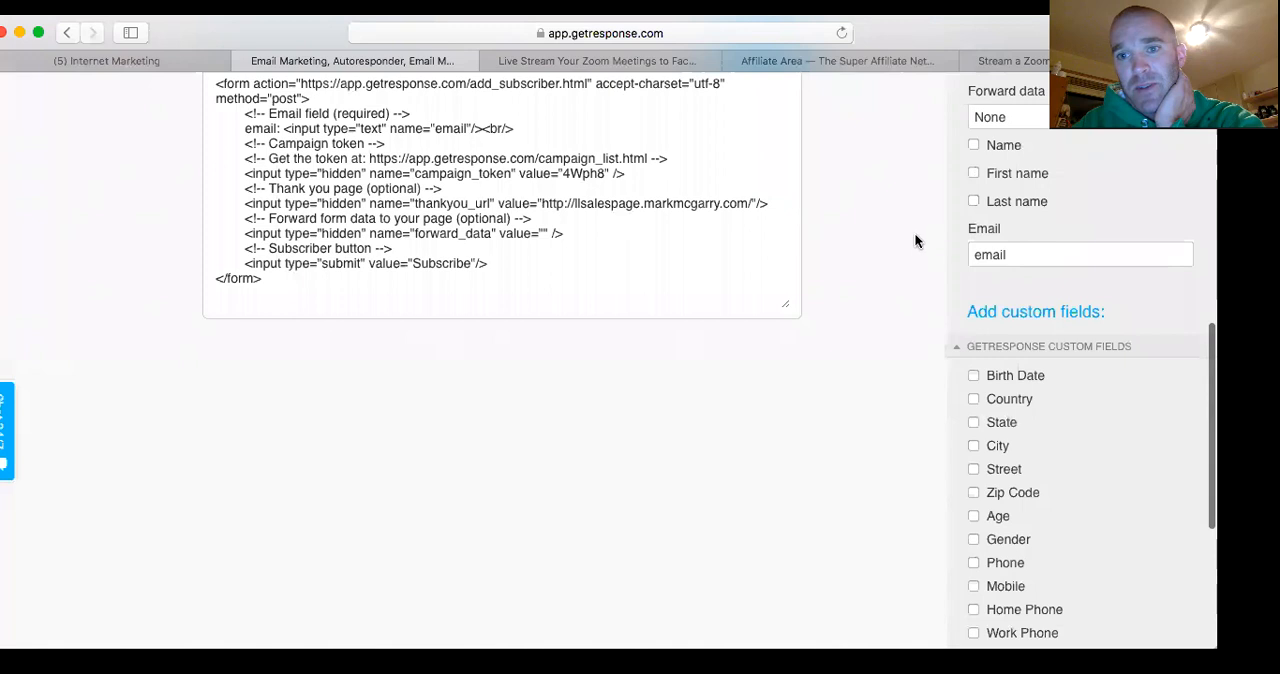
scroll(914, 240, down, 4)
scroll(939, 175, up, 7)
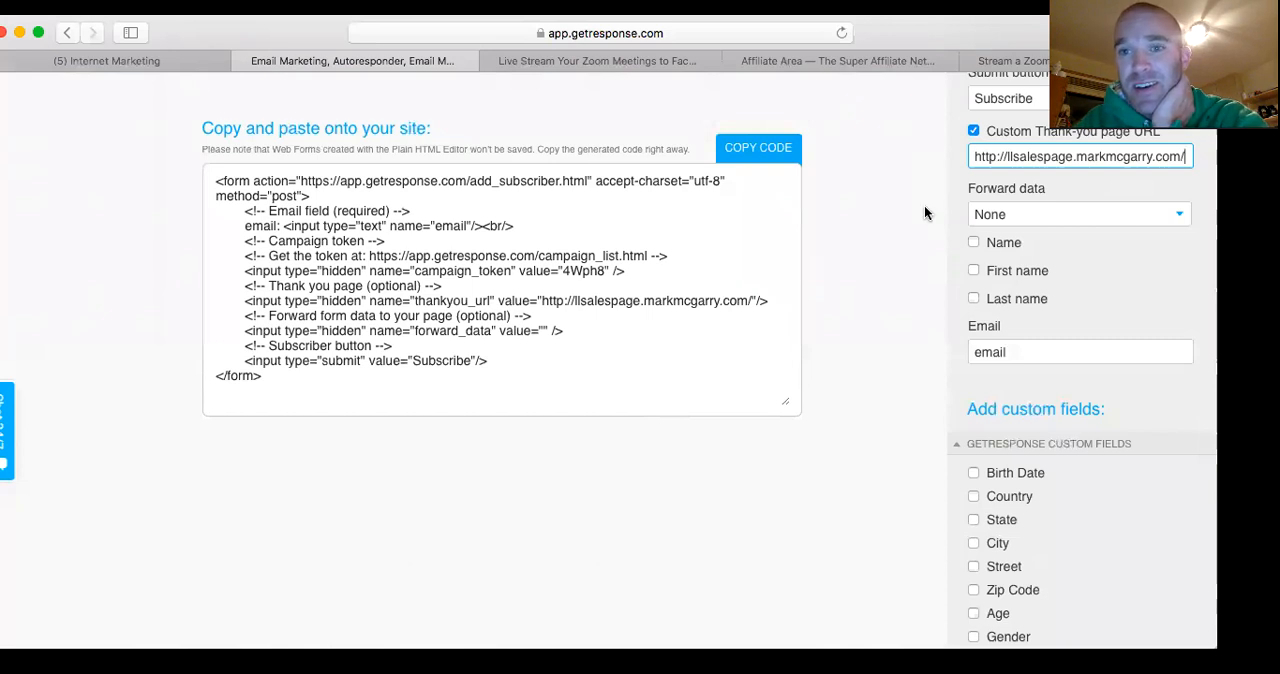
scroll(924, 205, down, 1)
scroll(924, 205, up, 4)
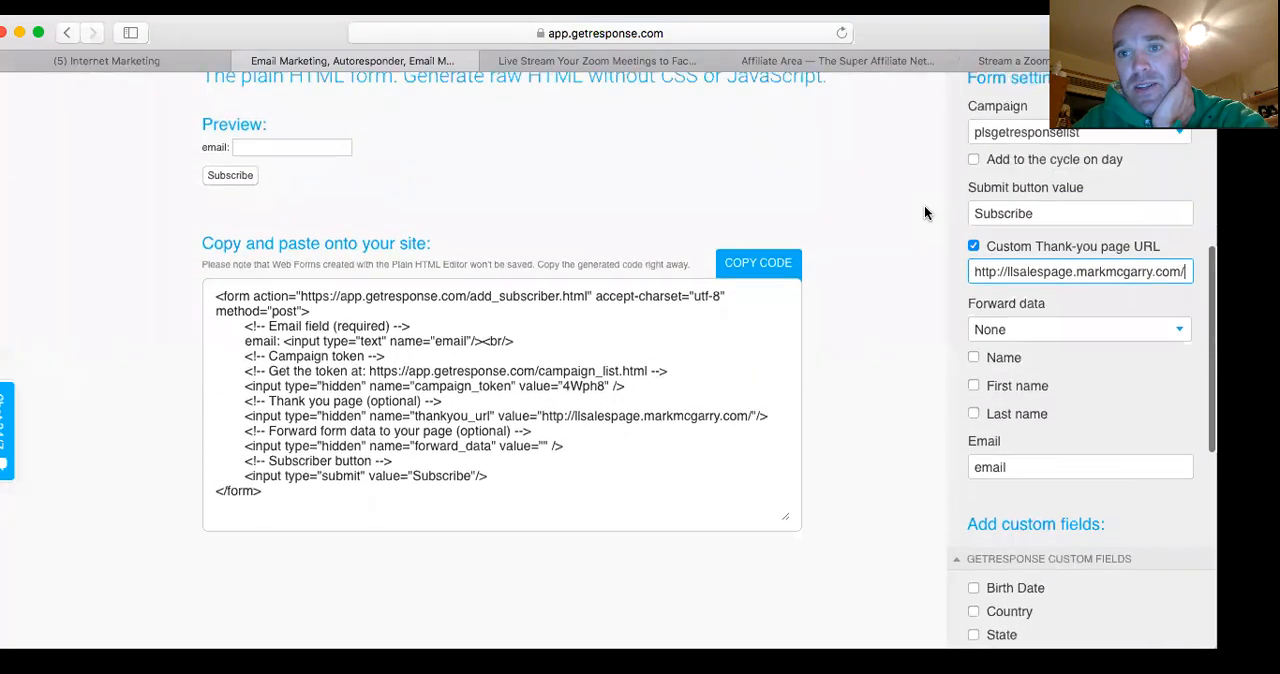
scroll(924, 206, up, 2)
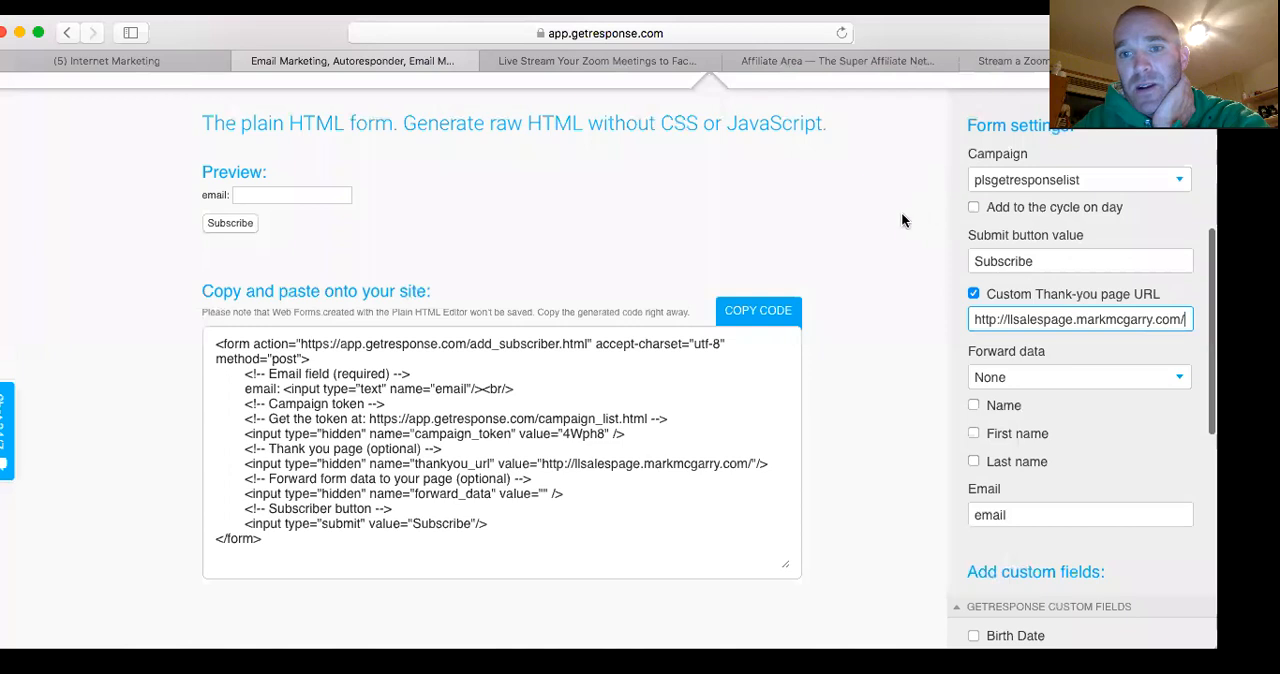
scroll(901, 216, down, 3)
scroll(905, 215, up, 4)
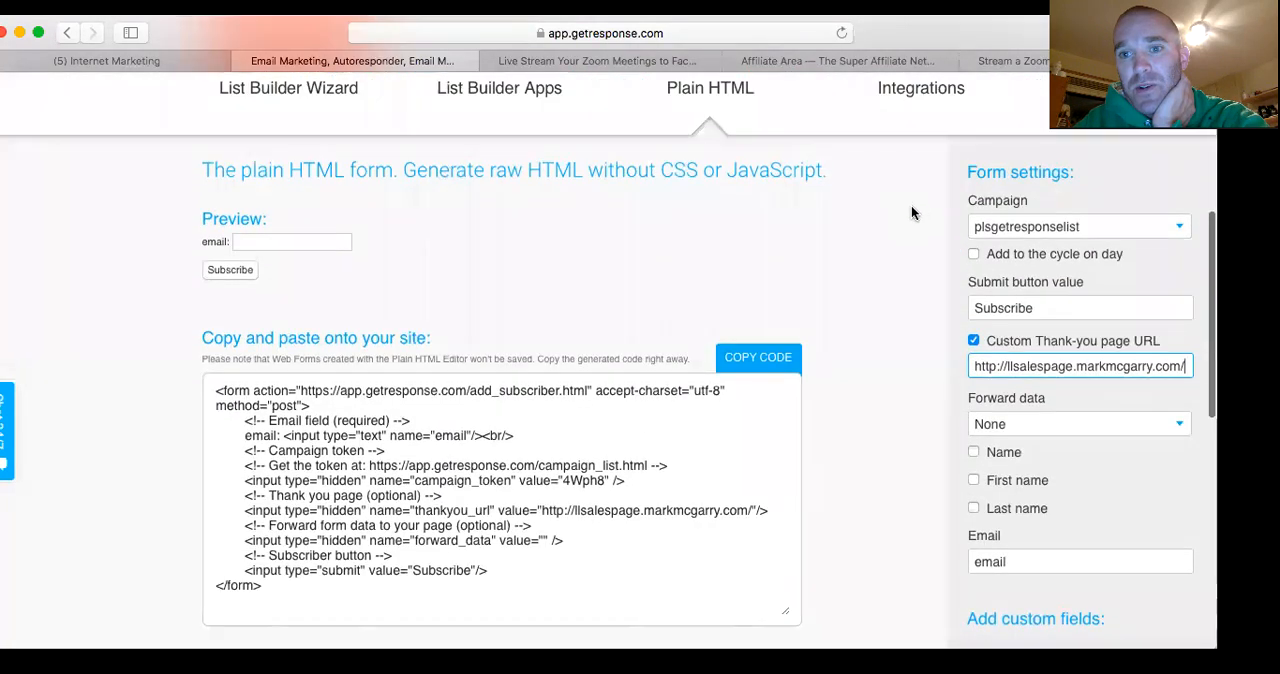
Enable adding subscribers to the autoresponder cycle on a specific day and choose Day 0
scroll(912, 230, down, 2)
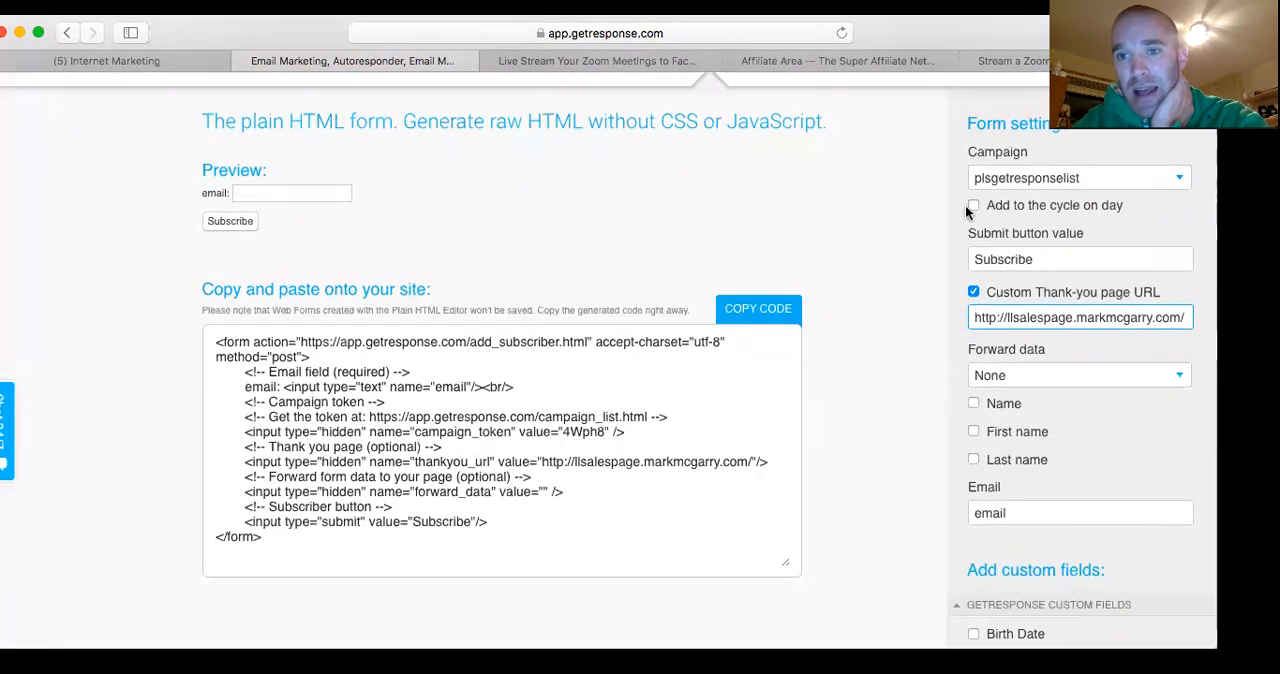
click(973, 206)
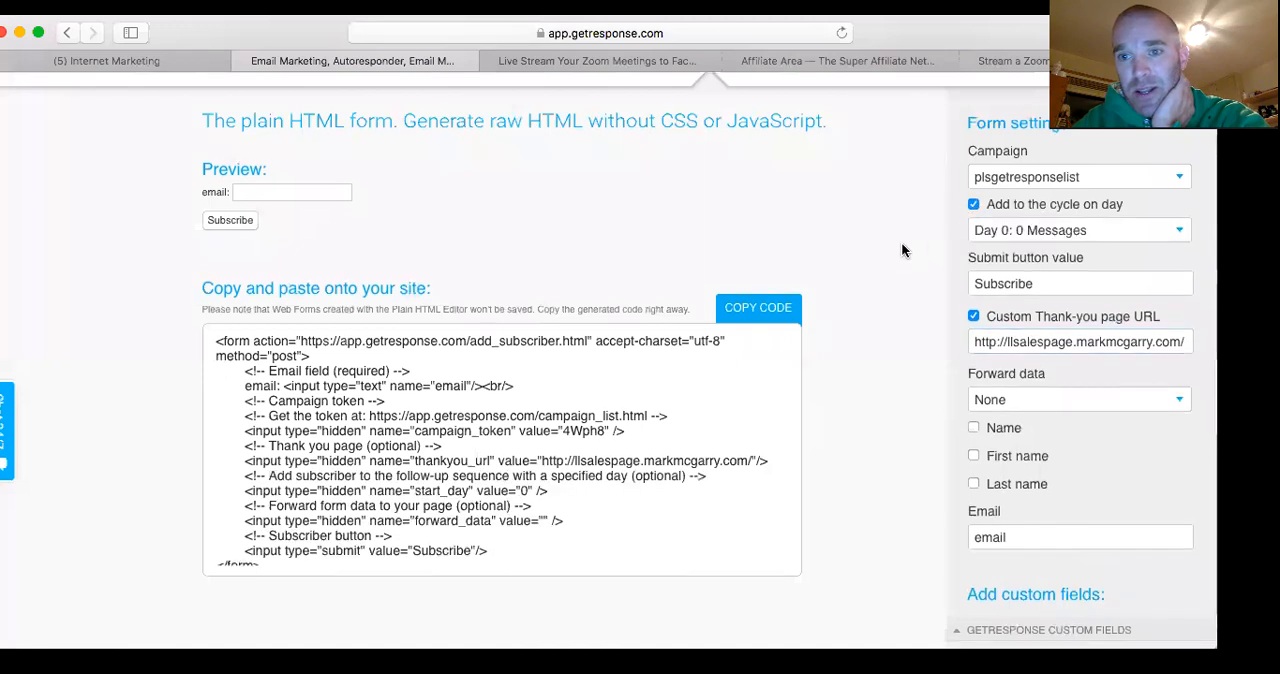
scroll(901, 242, down, 1)
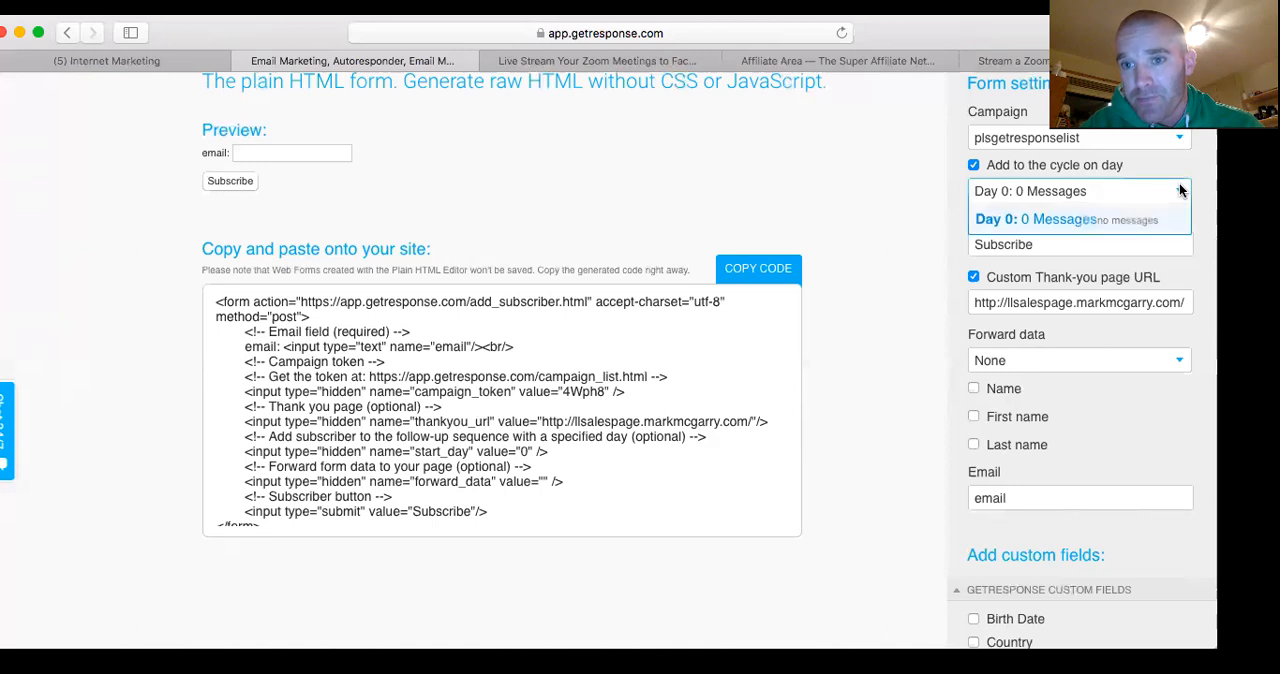
click(1022, 223)
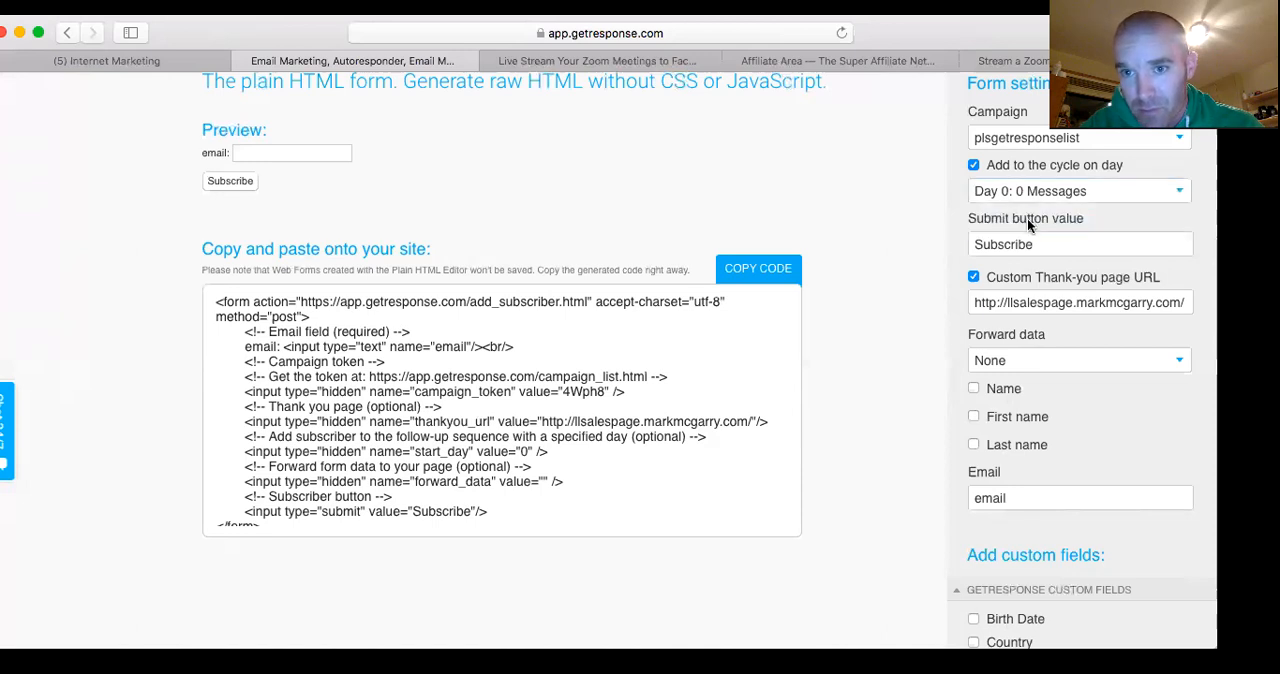
Check which starting days are offered for the autoresponder cycle, keeping Day 0 selected
click(1143, 191)
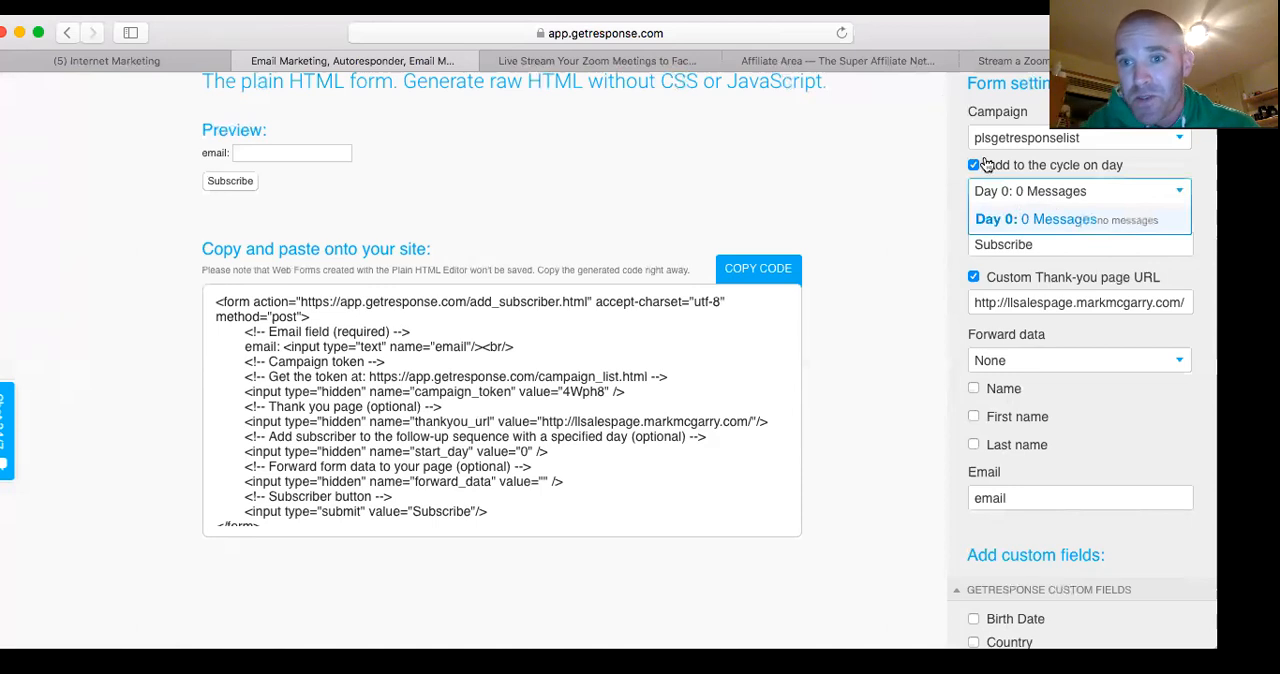
click(1181, 192)
click(1181, 193)
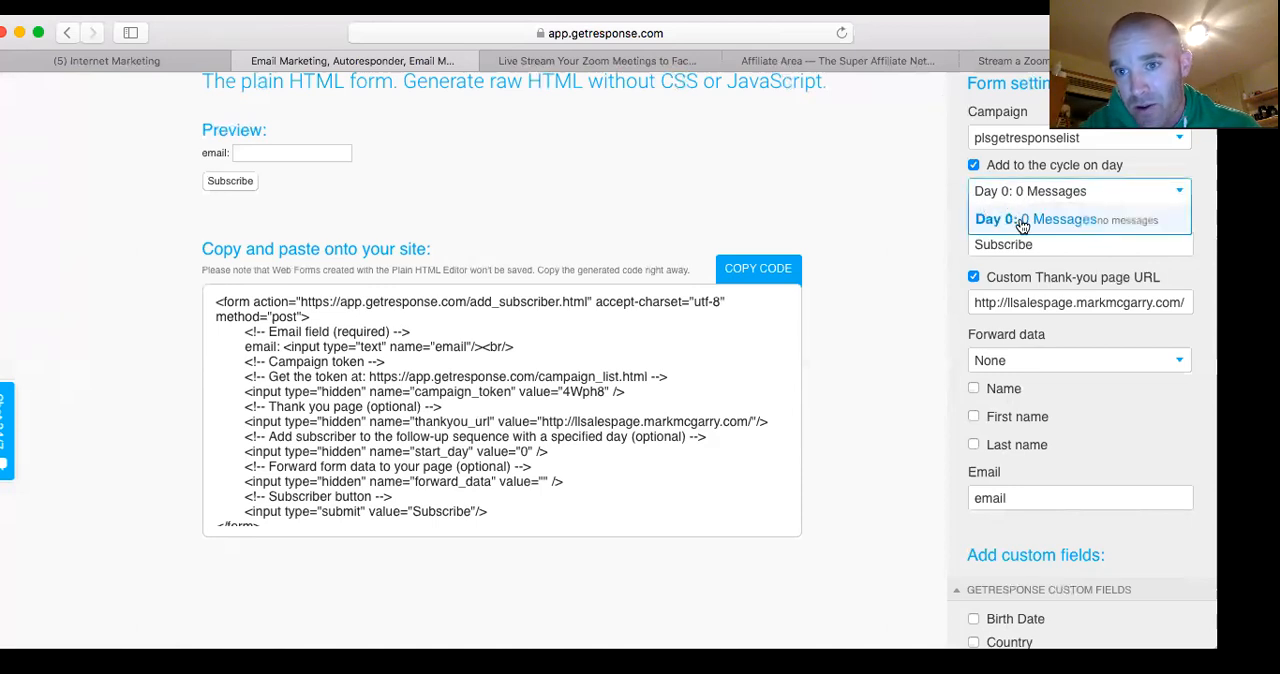
click(1035, 219)
click(1178, 193)
click(1133, 226)
click(1171, 186)
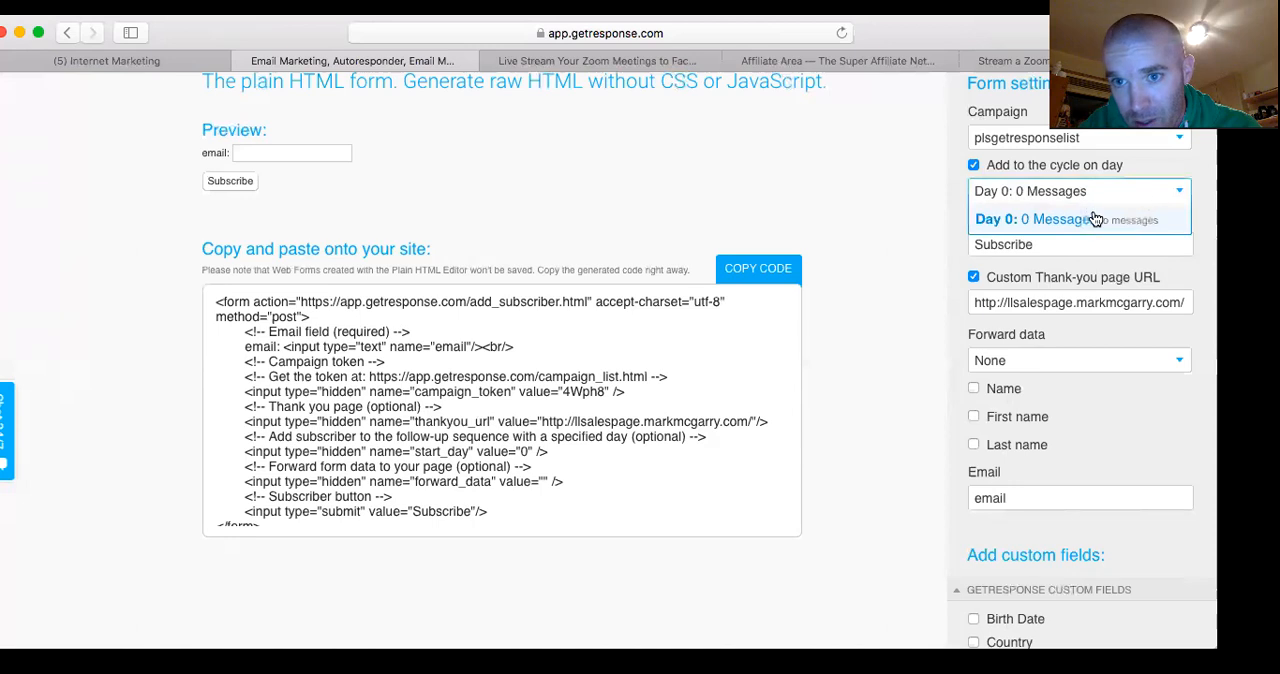
click(1026, 224)
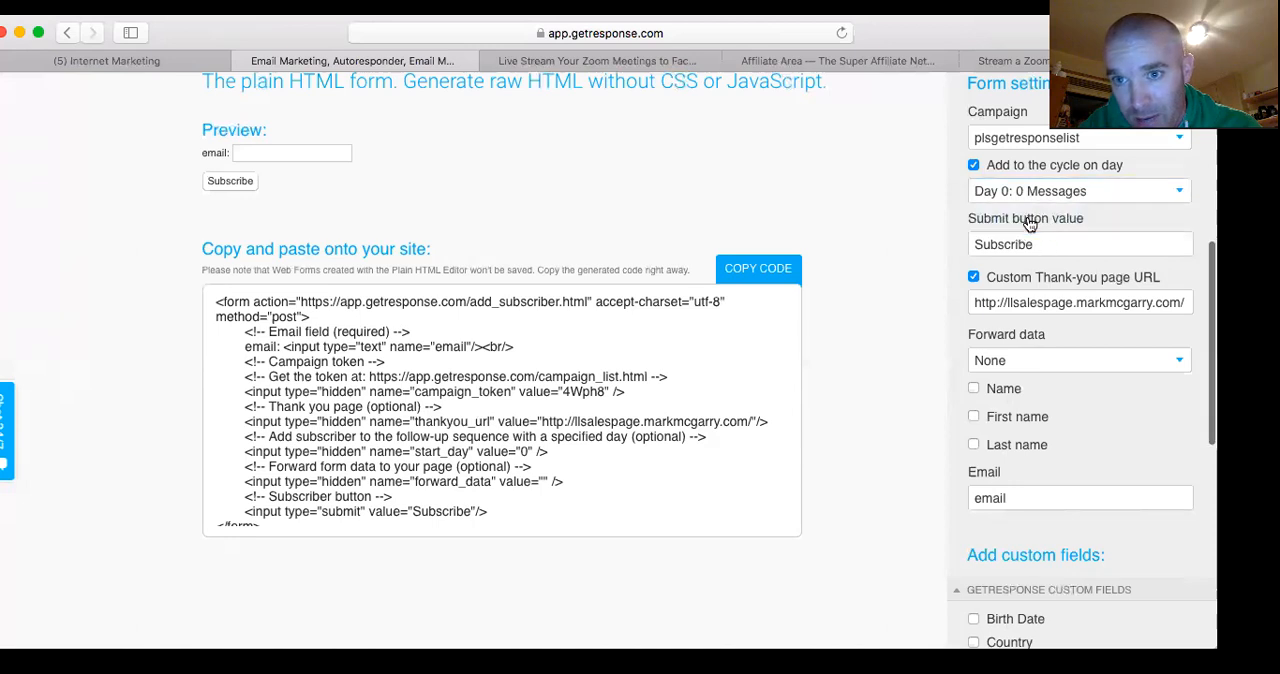
click(1182, 188)
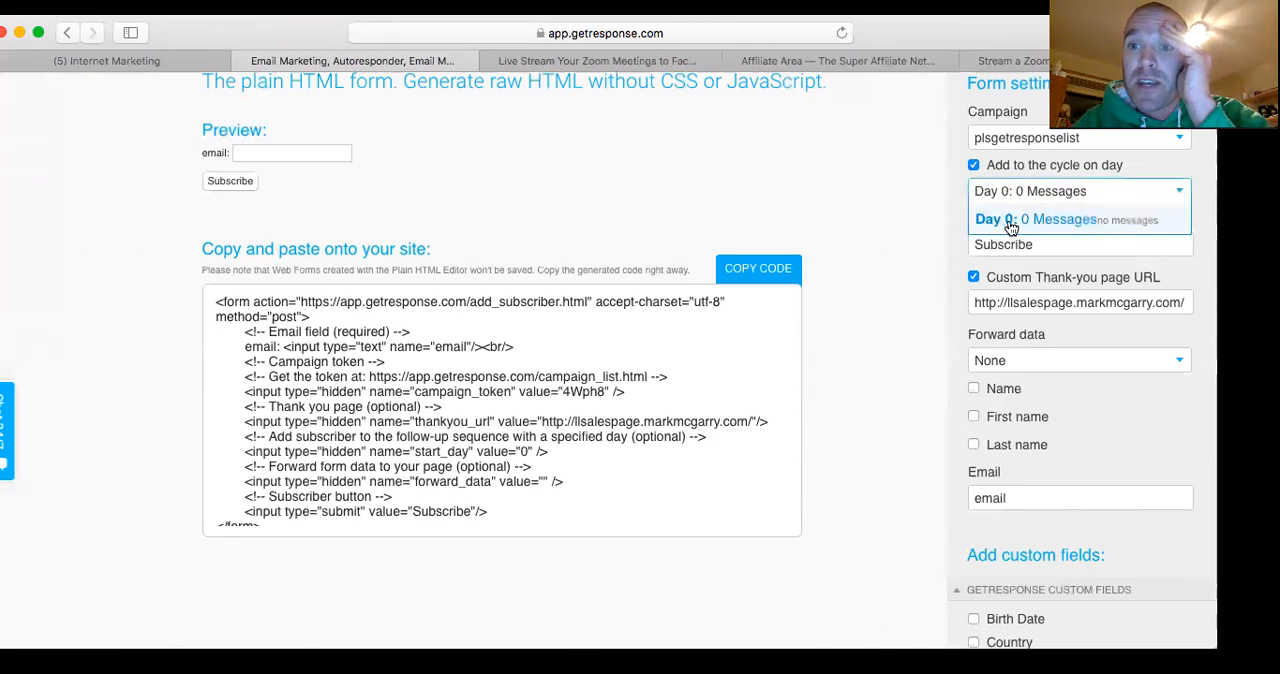
click(1078, 218)
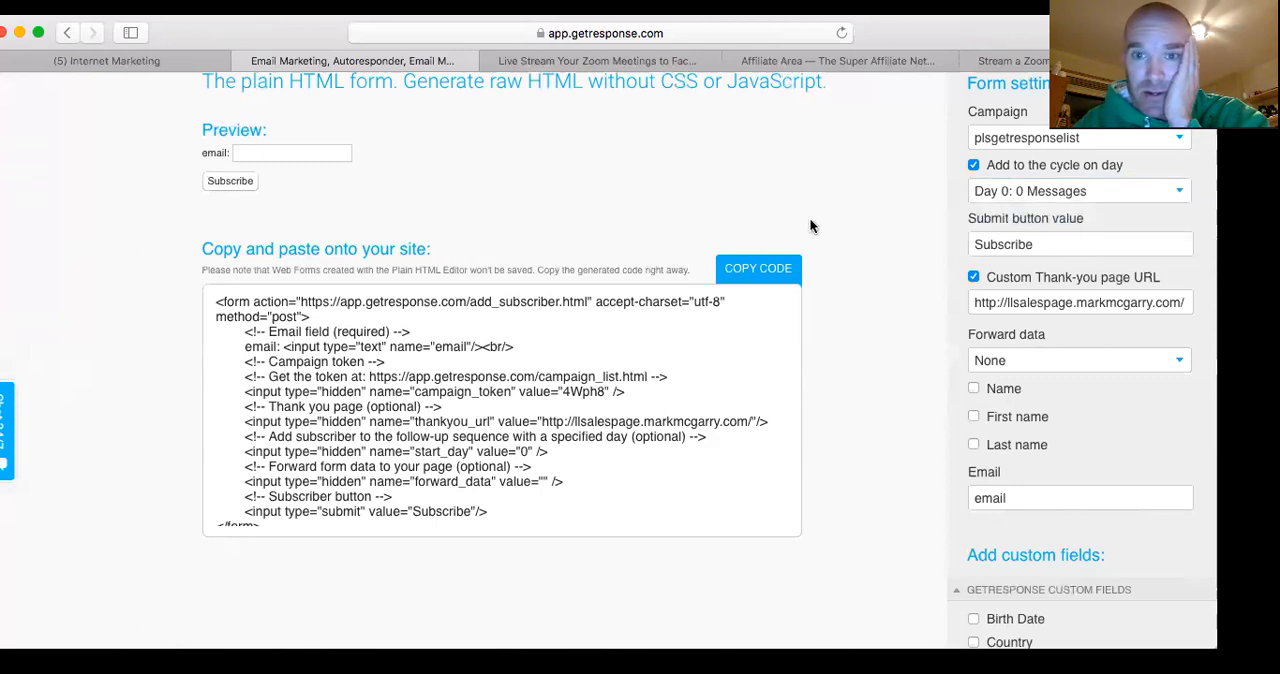
Try to copy the generated form code to the clipboard, declining the use of Flash on the site
click(755, 270)
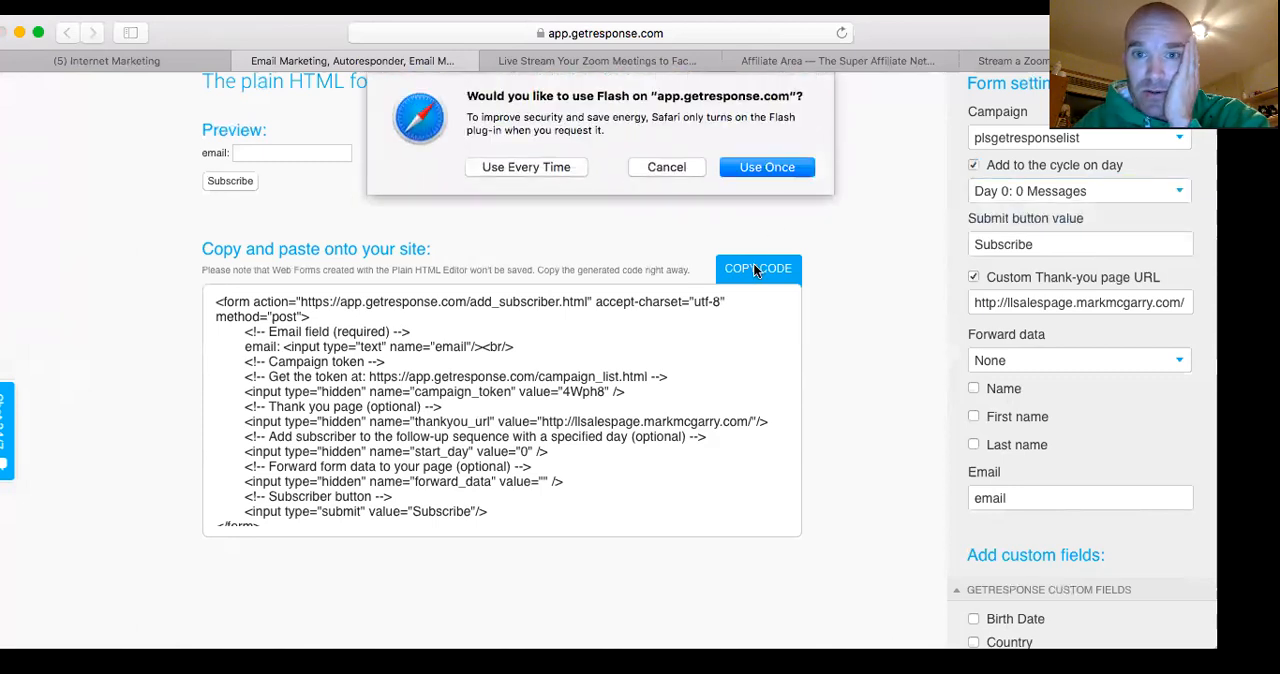
click(671, 172)
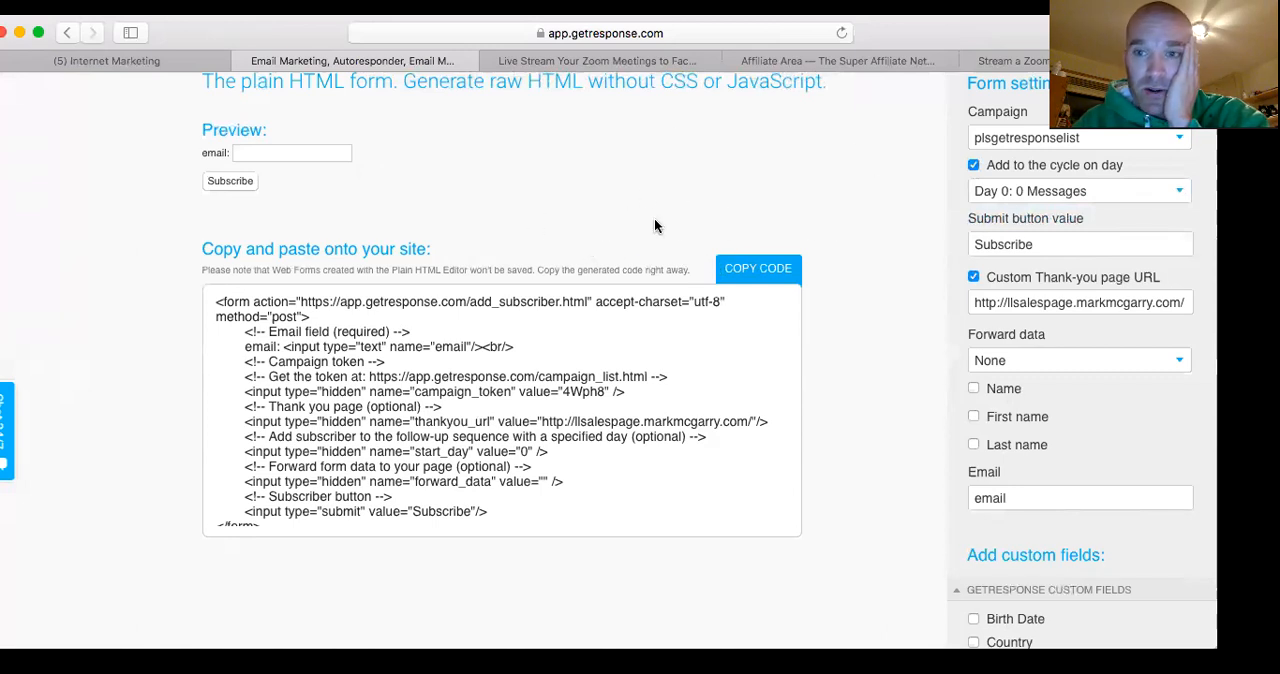
scroll(841, 347, down, 10)
scroll(841, 347, up, 7)
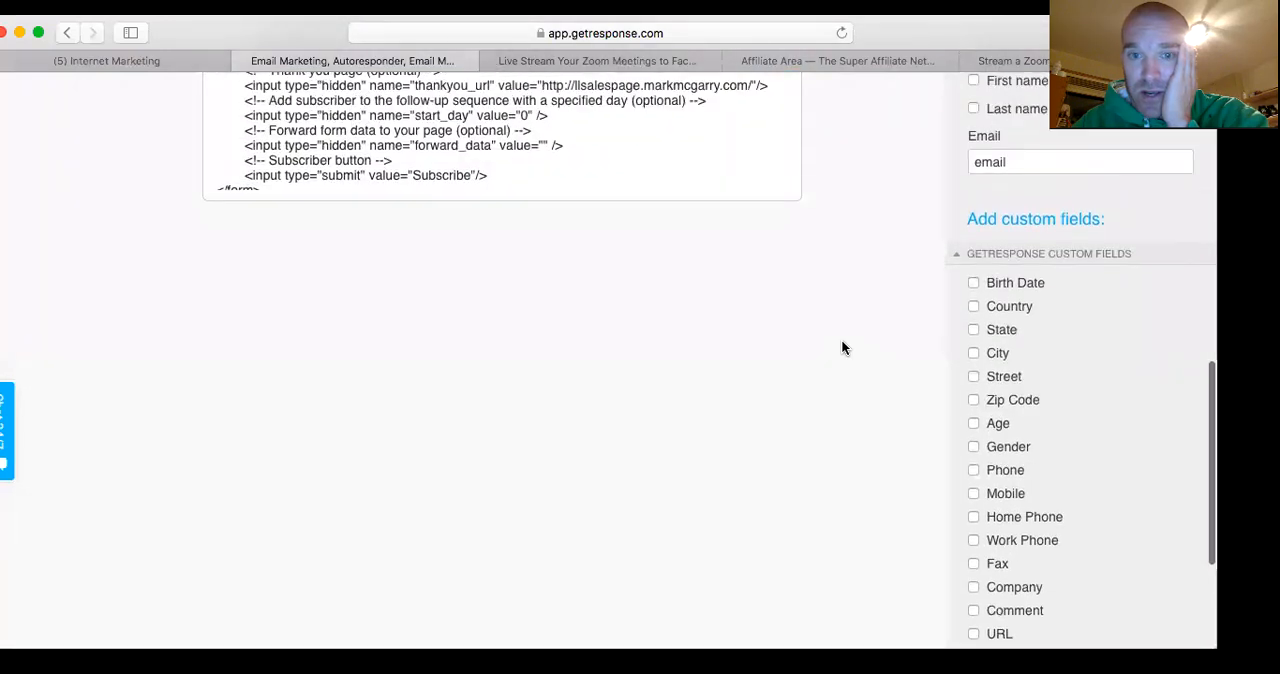
scroll(841, 347, up, 3)
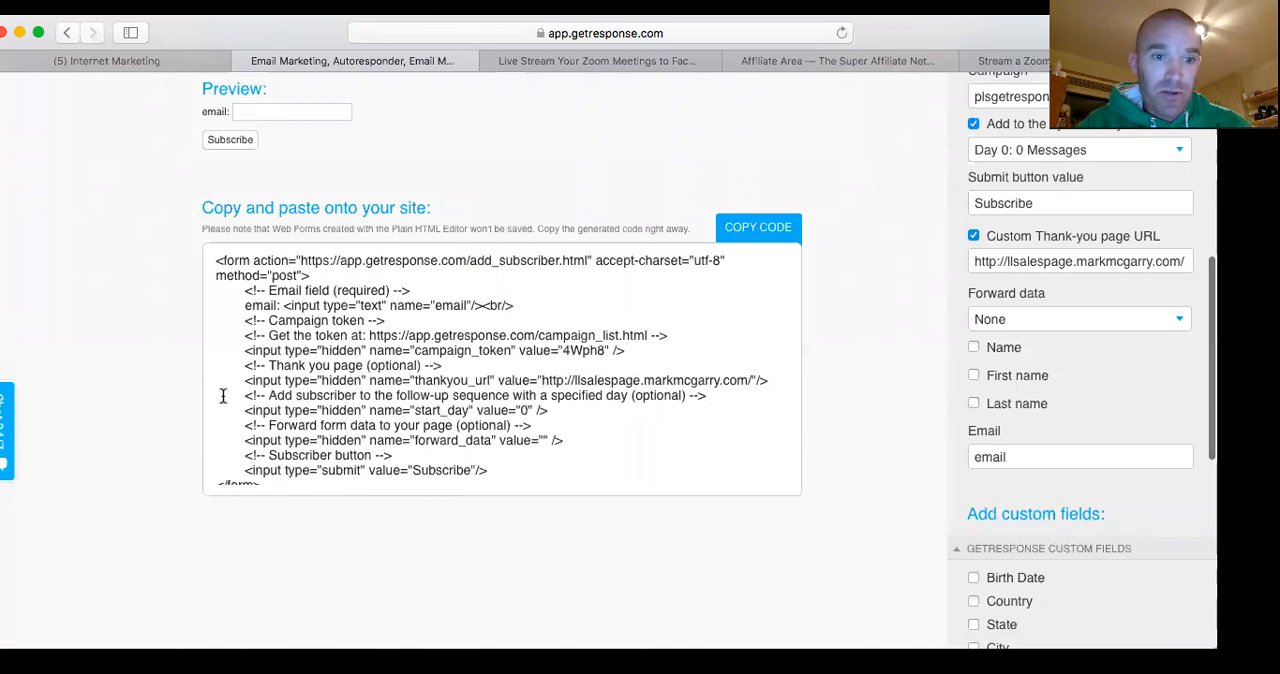
Select the entire generated HTML form code in the code box, through its closing form tag, and clear the selection
scroll(258, 430, down, 1)
drag(278, 480, 208, 297)
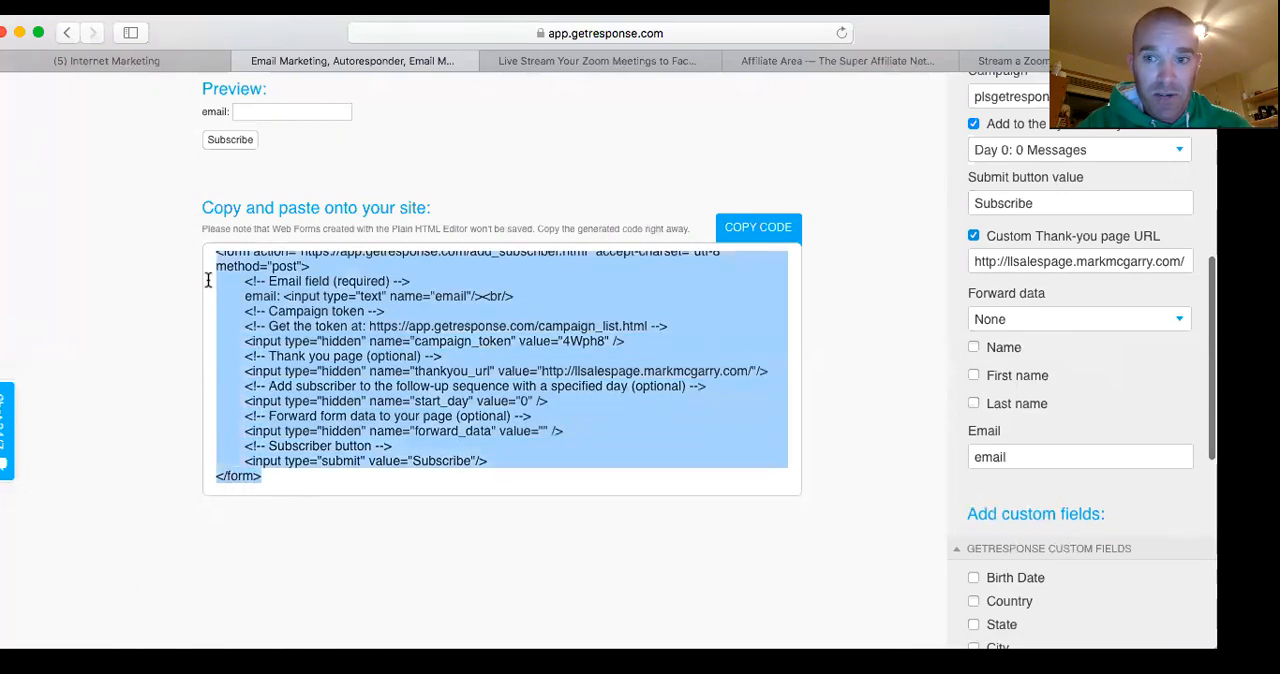
scroll(208, 281, up, 1)
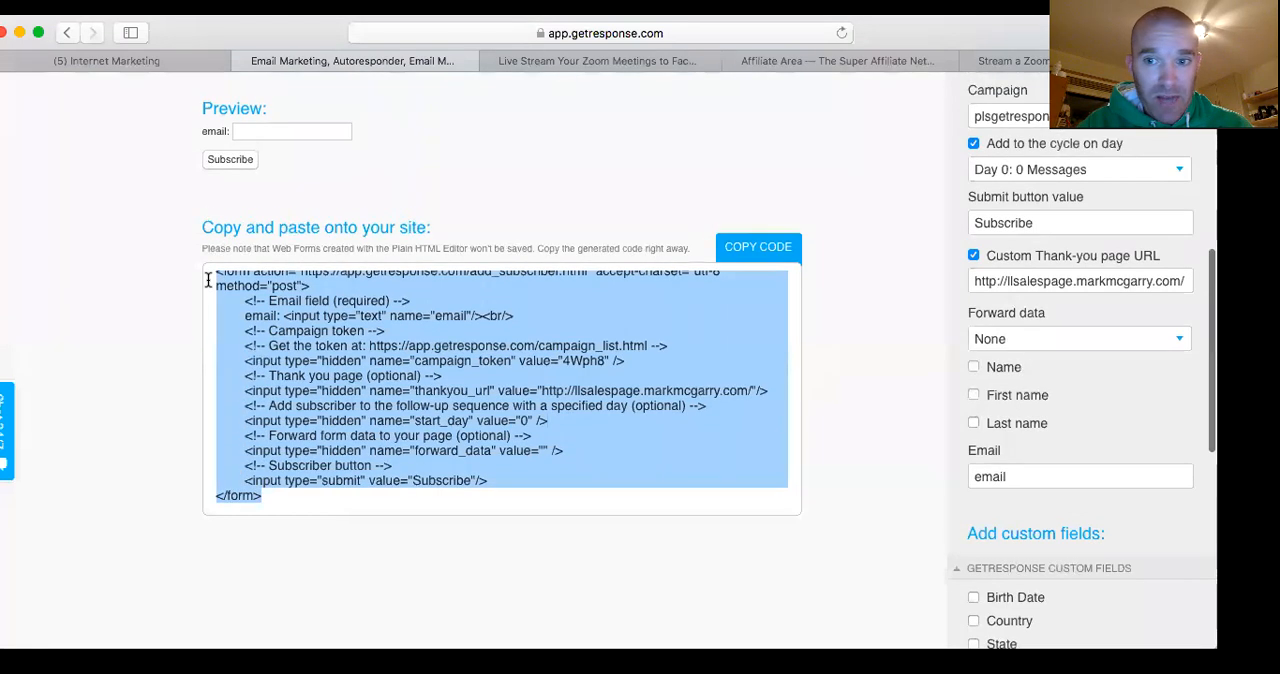
scroll(208, 281, up, 3)
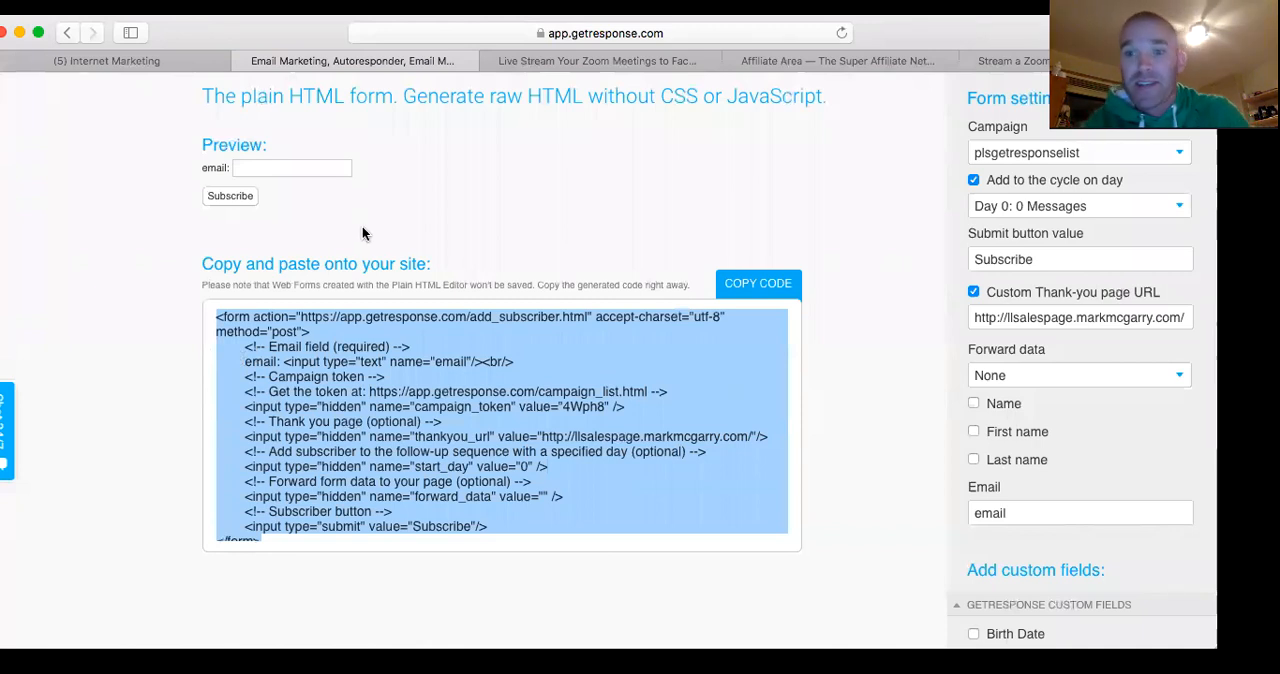
click(488, 229)
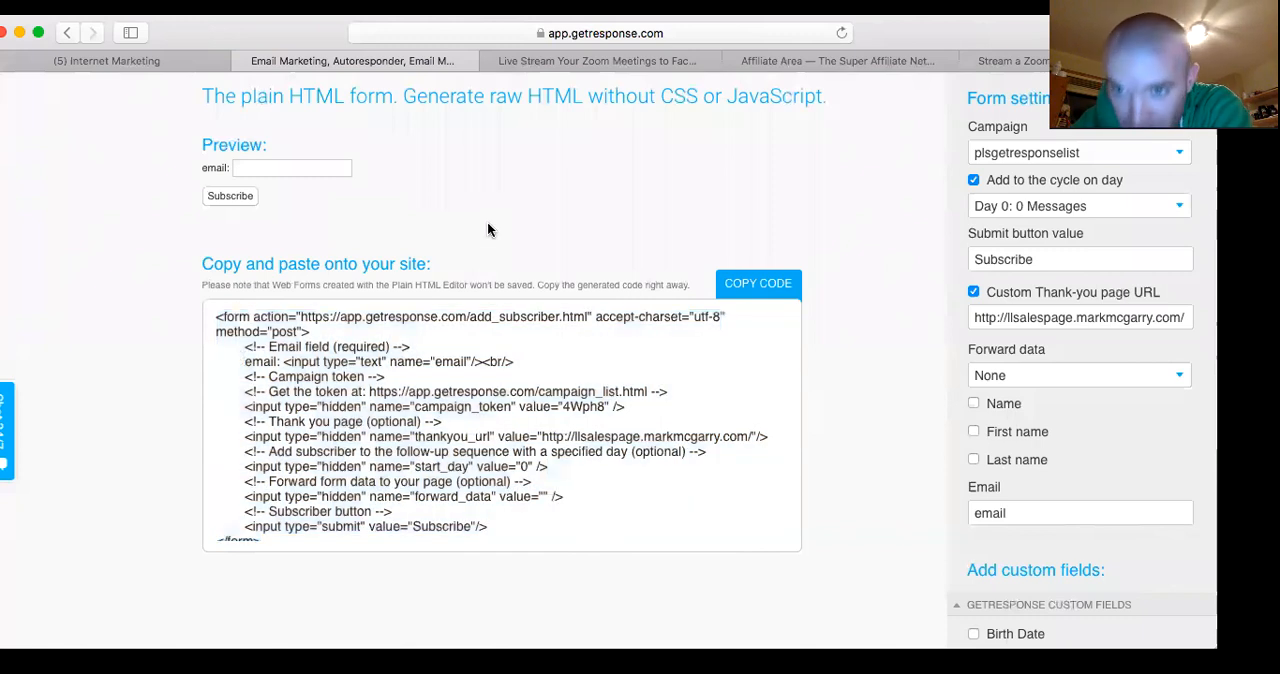
Examine the form preview and generated code alongside the form settings and the available custom fields
scroll(488, 229, down, 1)
scroll(488, 229, up, 3)
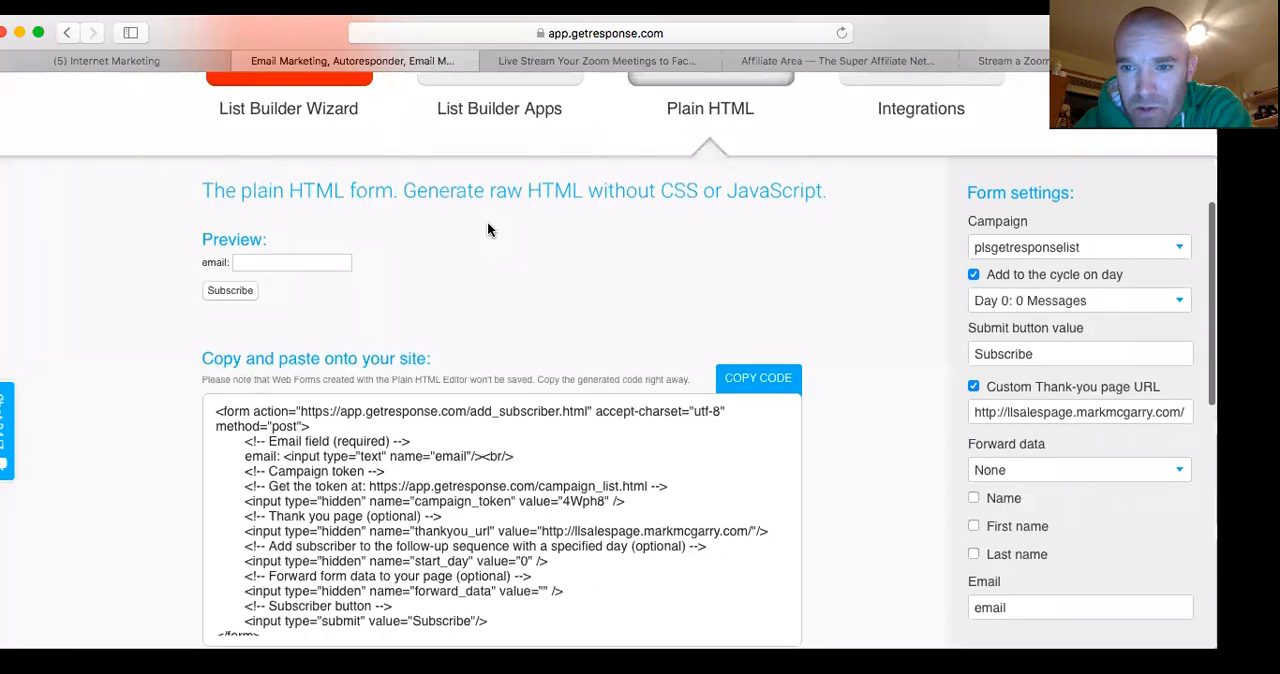
scroll(488, 229, down, 1)
scroll(487, 229, down, 1)
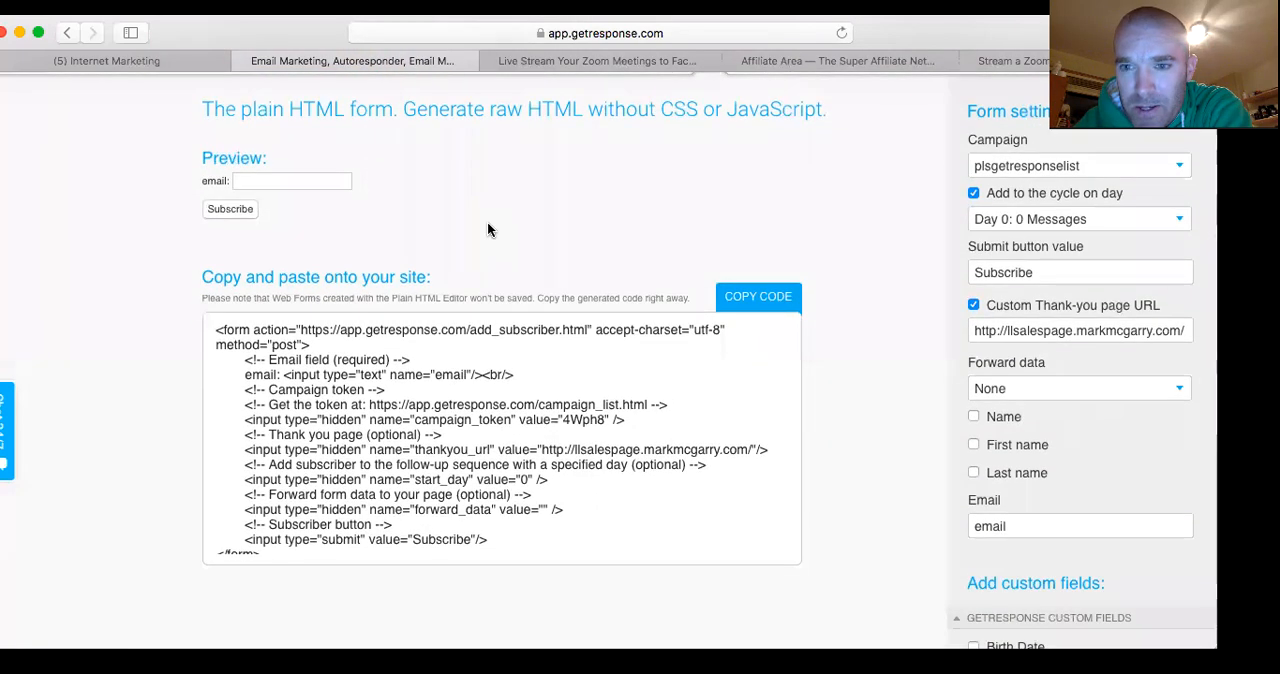
scroll(488, 229, up, 2)
scroll(488, 229, down, 4)
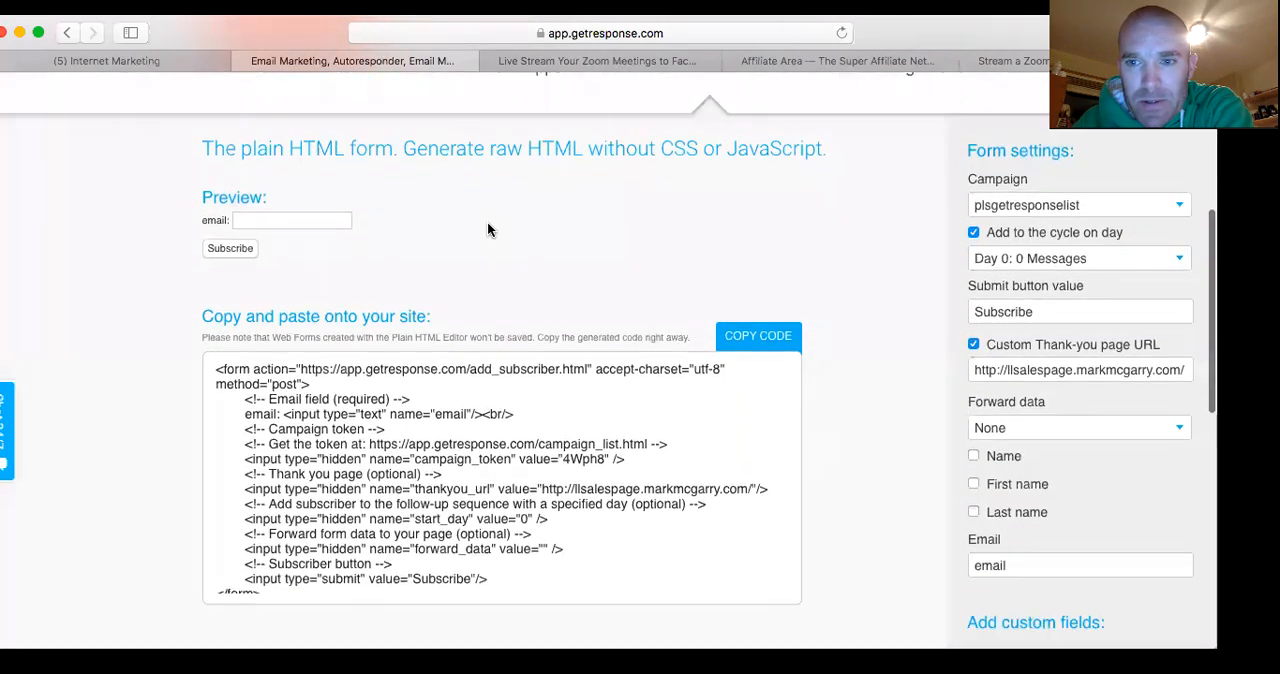
scroll(487, 228, down, 3)
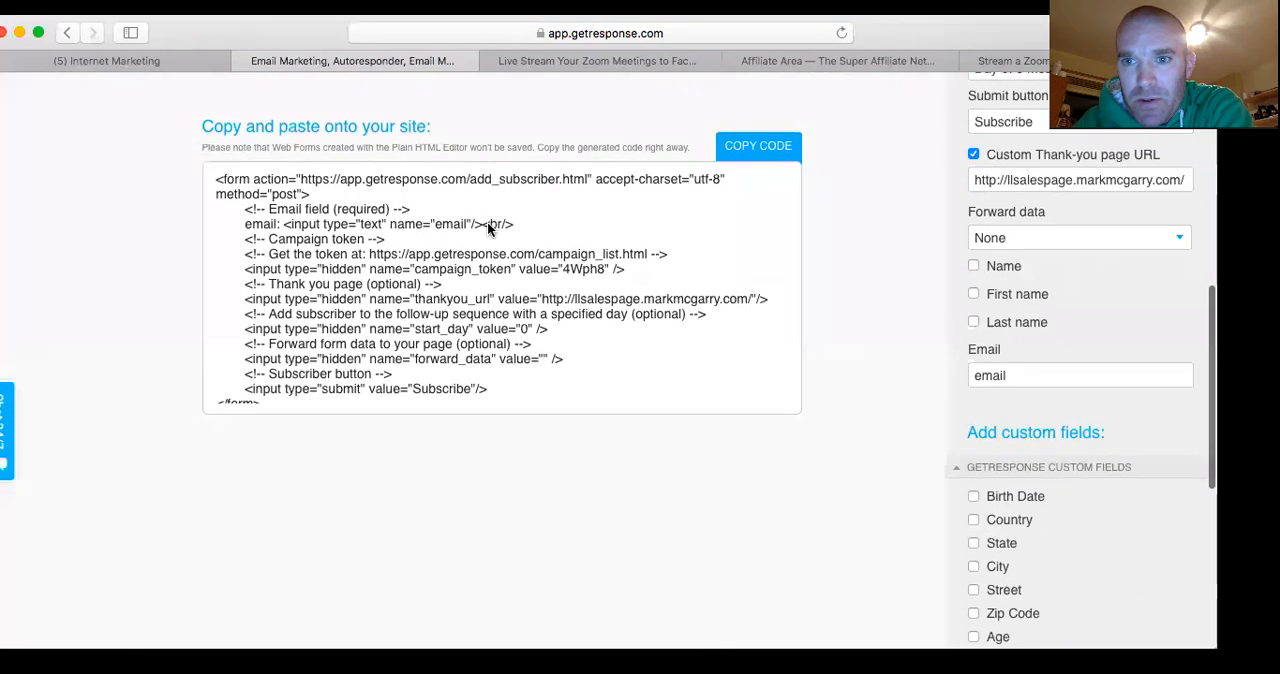
scroll(488, 223, up, 1)
scroll(488, 225, up, 3)
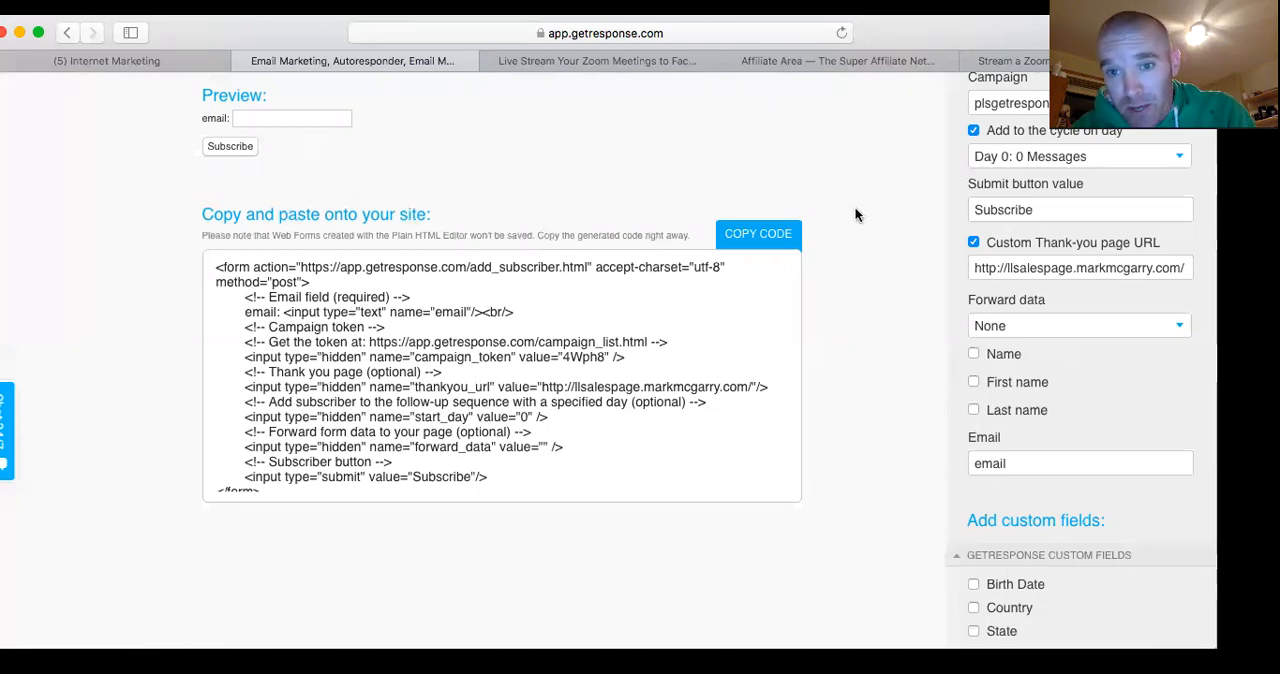
scroll(940, 167, up, 2)
scroll(854, 285, down, 2)
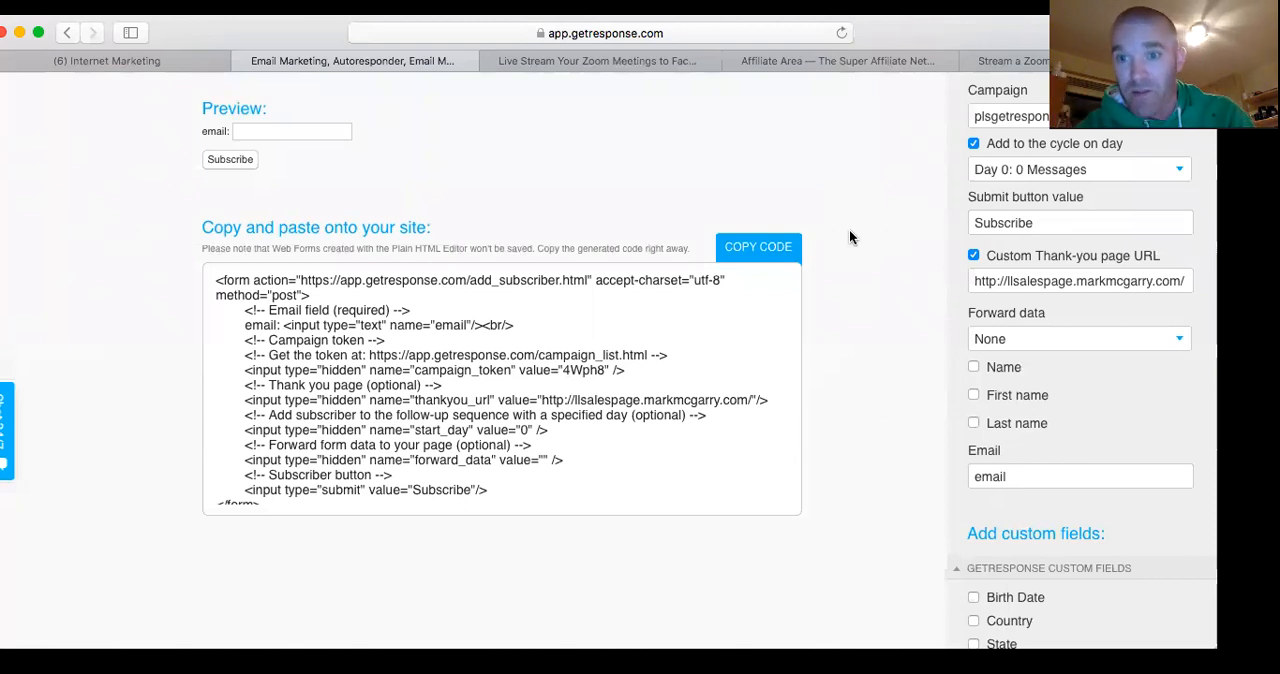
scroll(901, 253, down, 1)
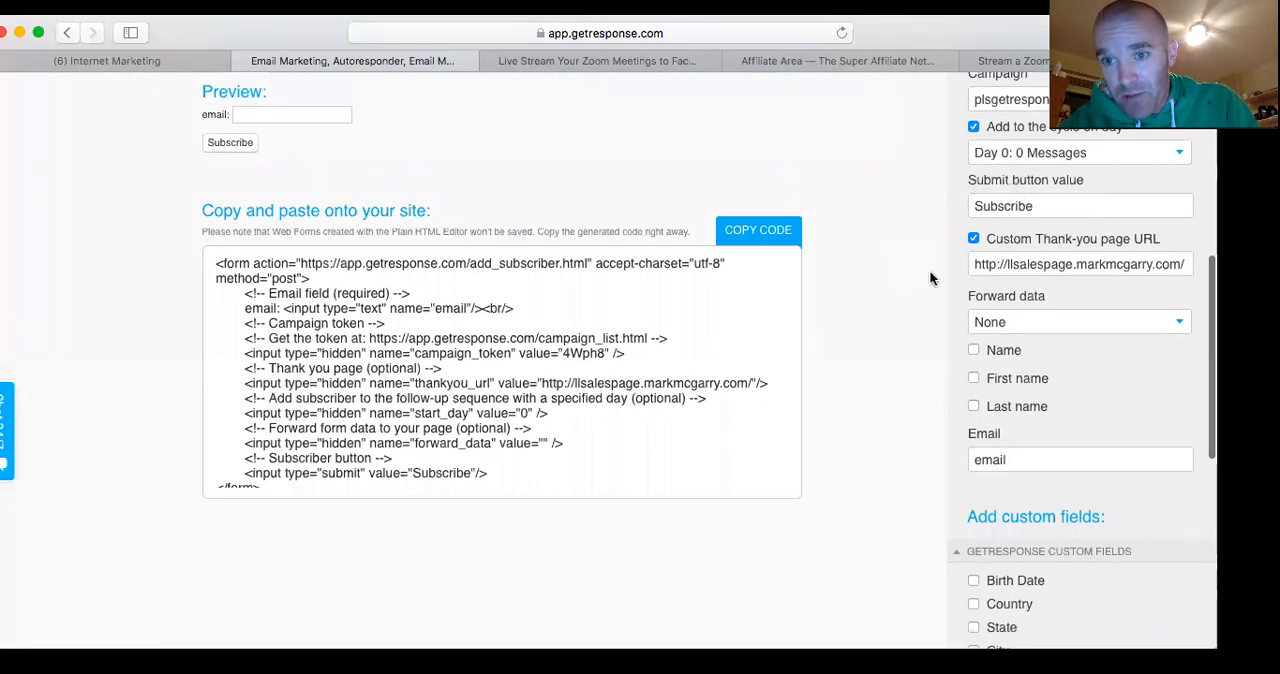
scroll(856, 272, down, 5)
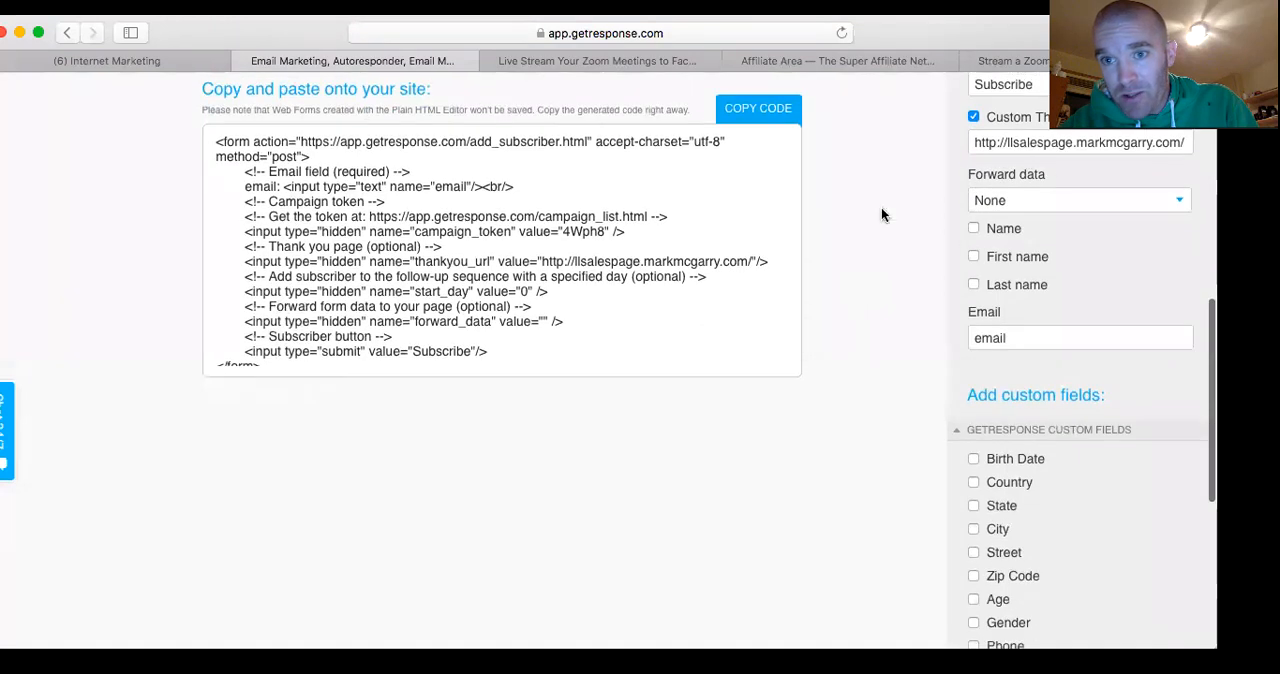
Check again which starting days the plsgetresponselist campaign offers for the autoresponder cycle
scroll(881, 207, up, 7)
click(1178, 201)
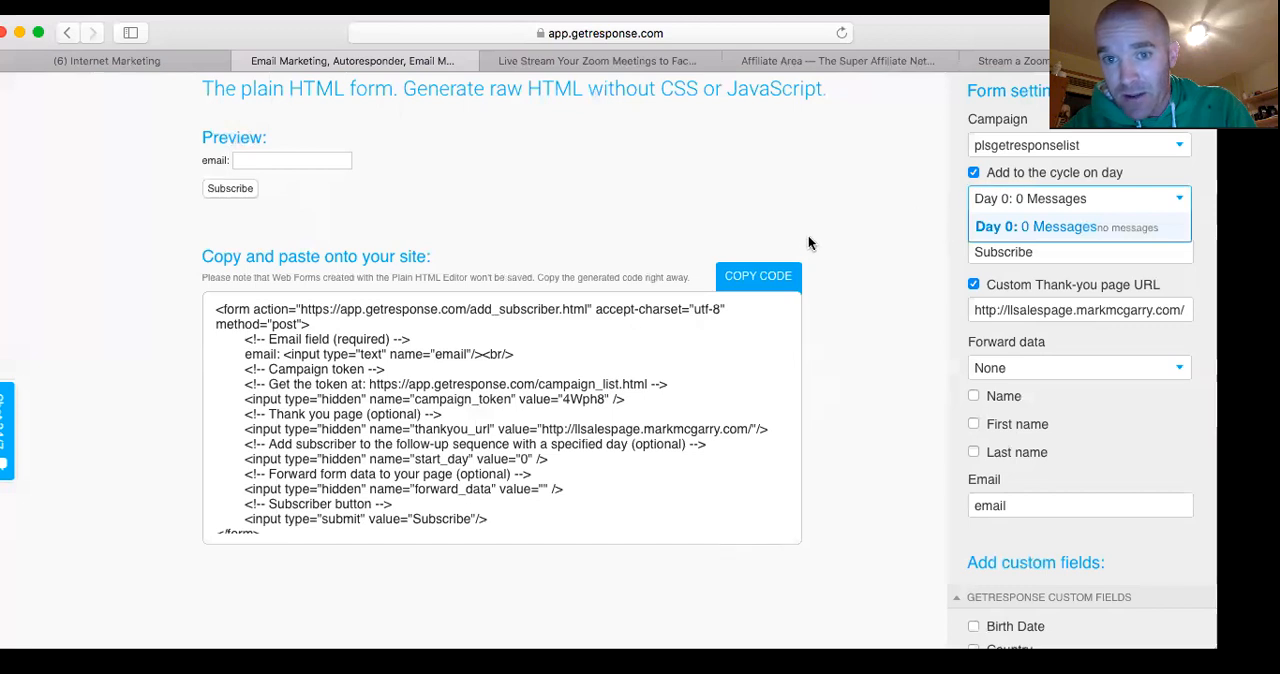
scroll(794, 208, up, 1)
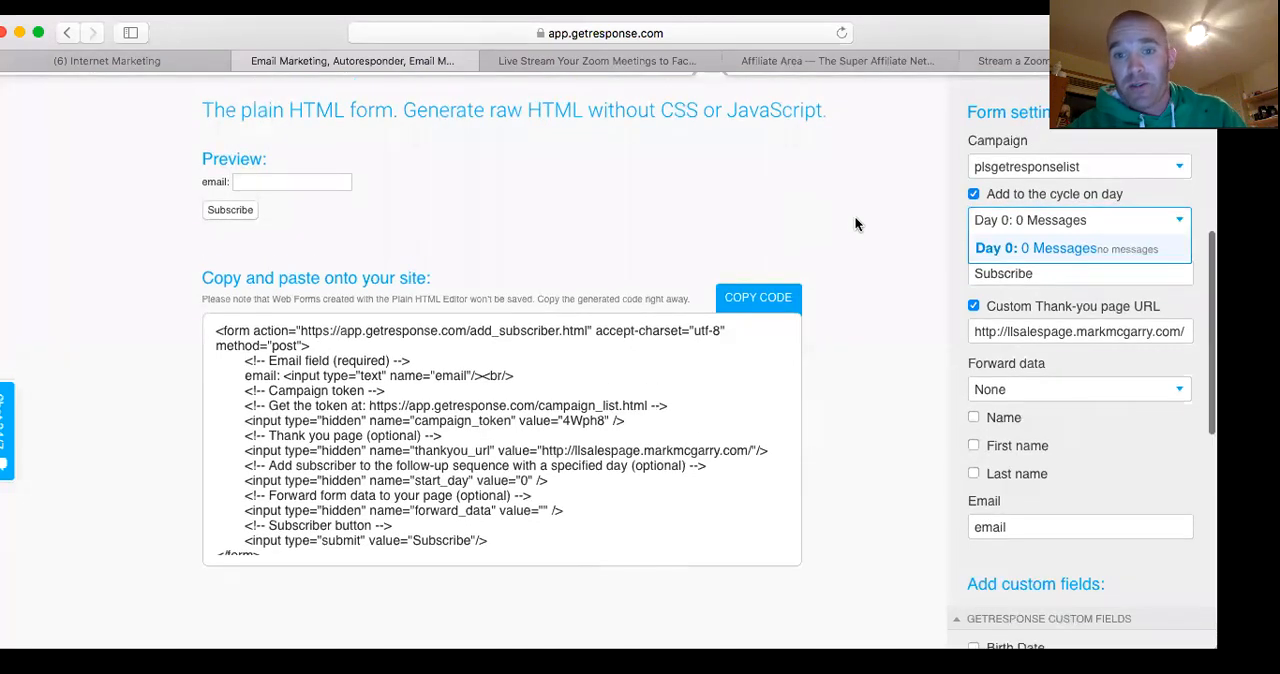
Try to copy the generated form code to the clipboard, allowing Flash on the site for one use
click(758, 296)
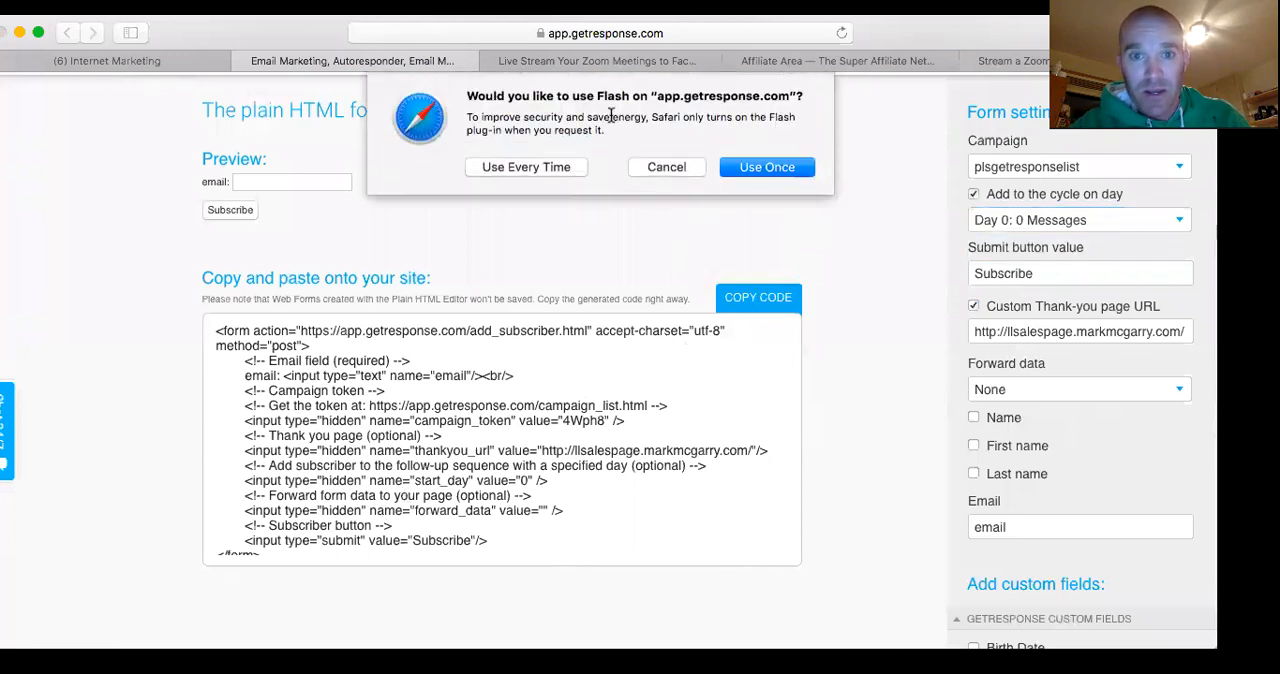
click(764, 170)
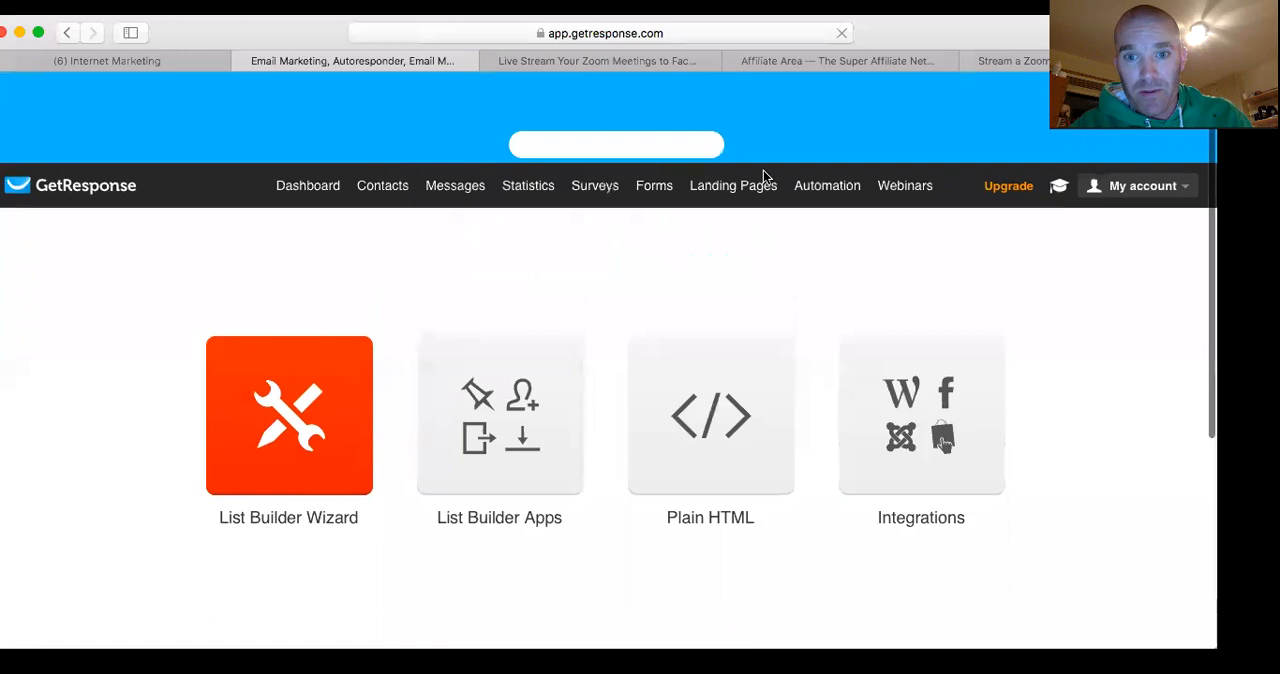
Browse the List Builder Wizard templates and open the Blank Form template with the autumn leaves background in the form editor
scroll(763, 177, down, 3)
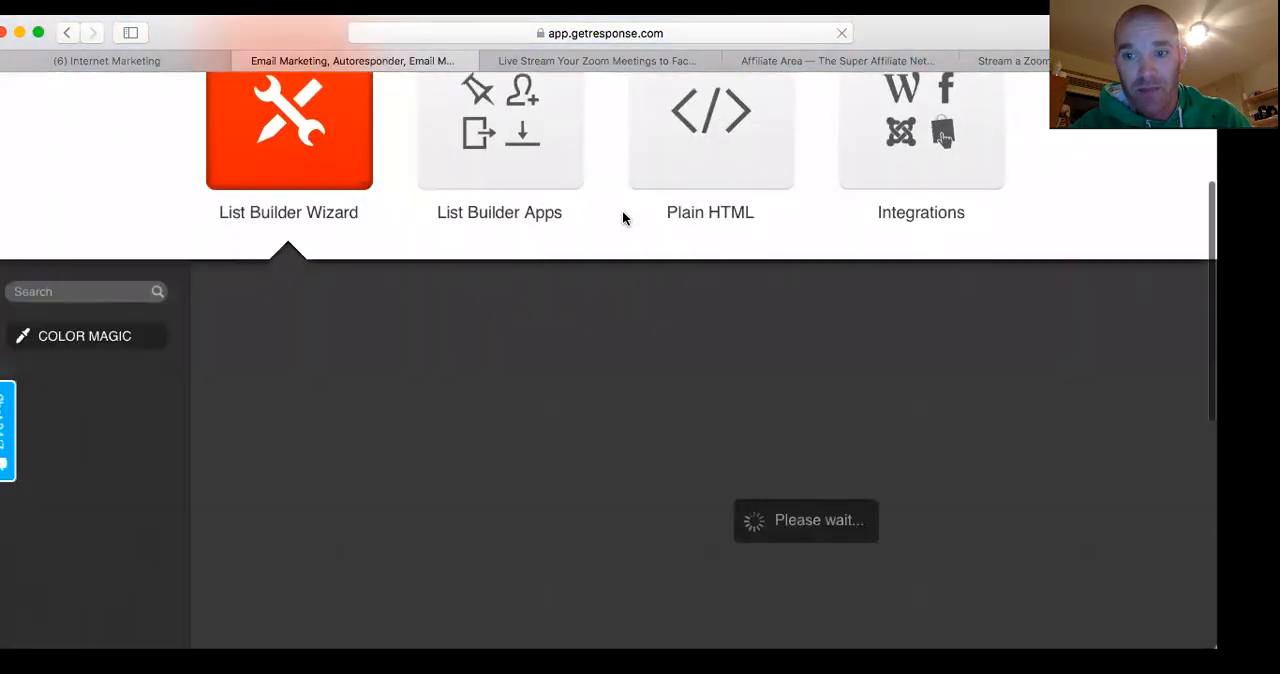
scroll(669, 310, down, 5)
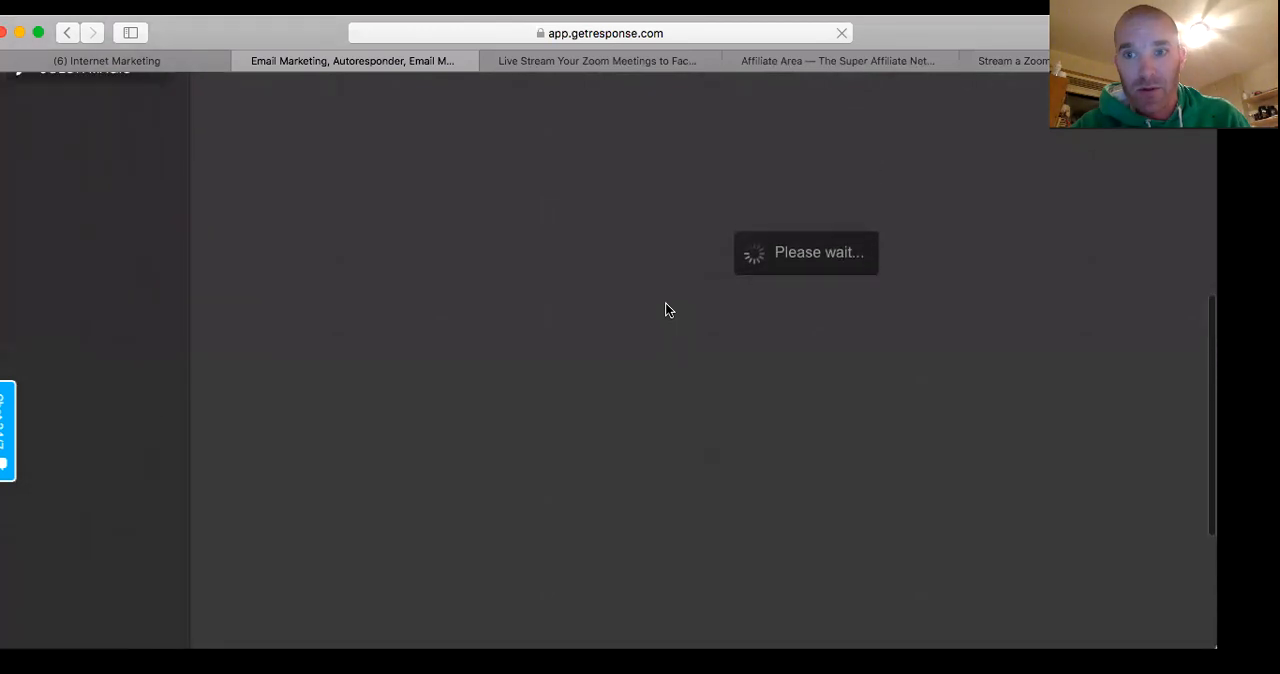
scroll(669, 310, up, 5)
scroll(669, 310, down, 5)
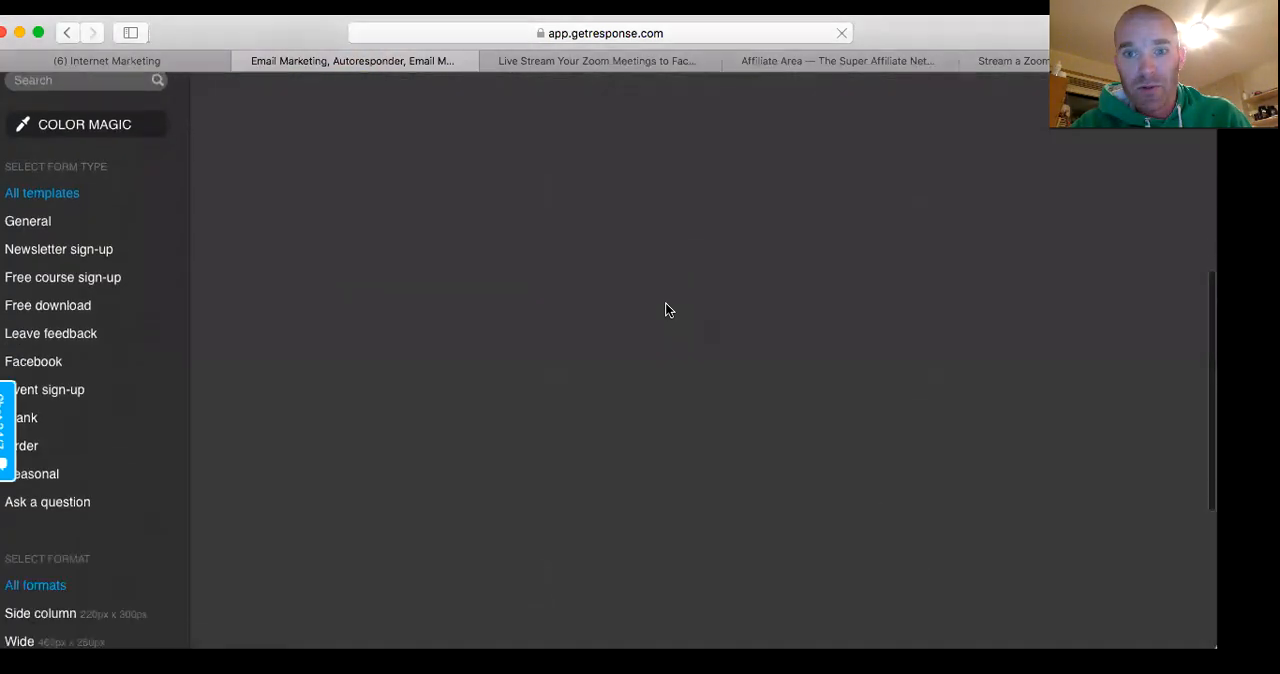
scroll(579, 260, up, 9)
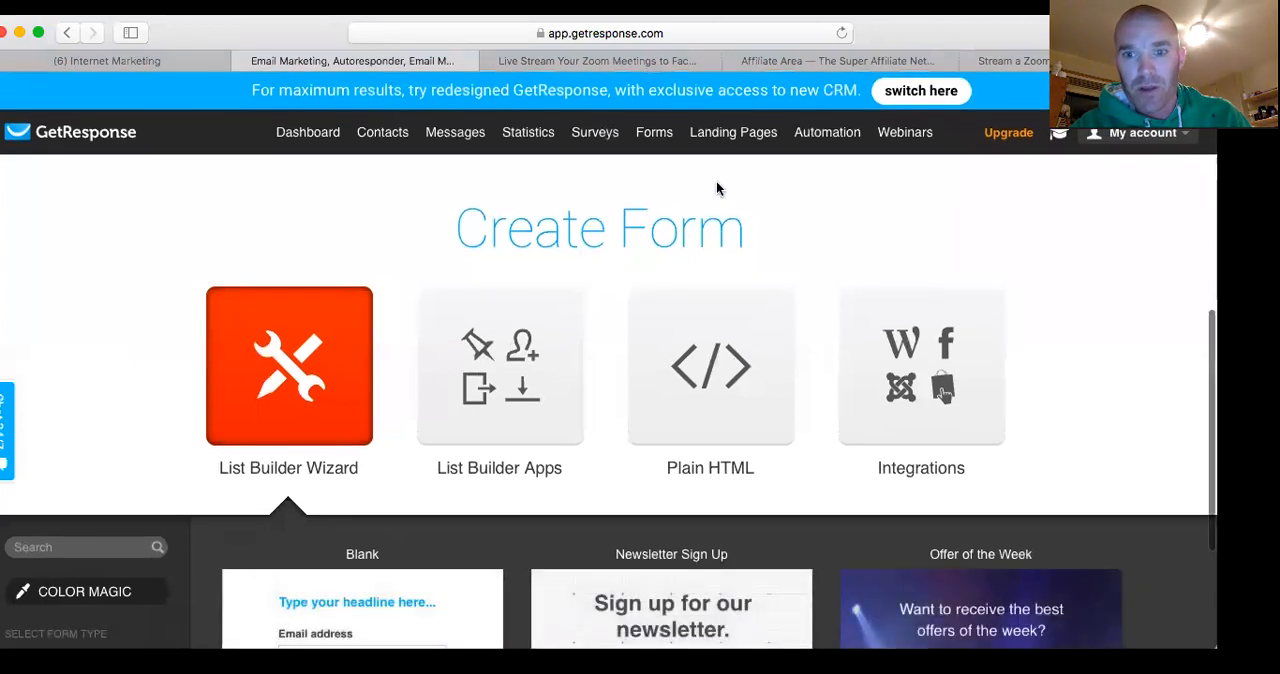
scroll(716, 220, down, 12)
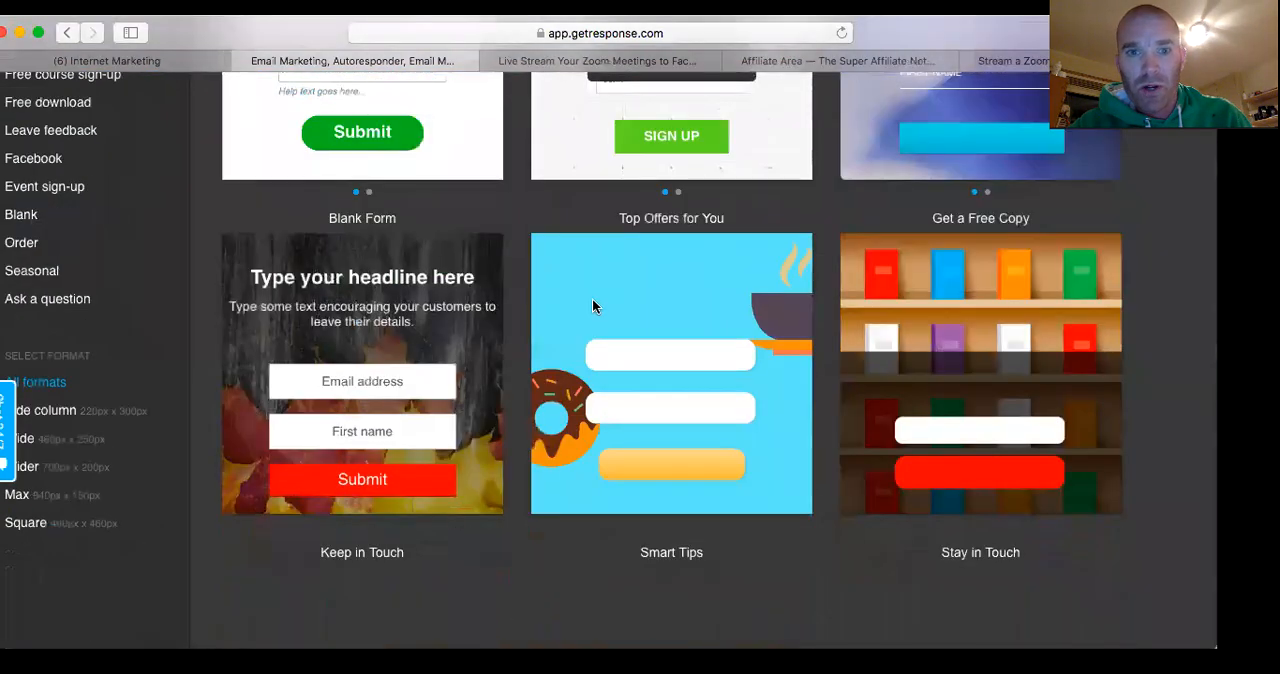
scroll(504, 200, up, 12)
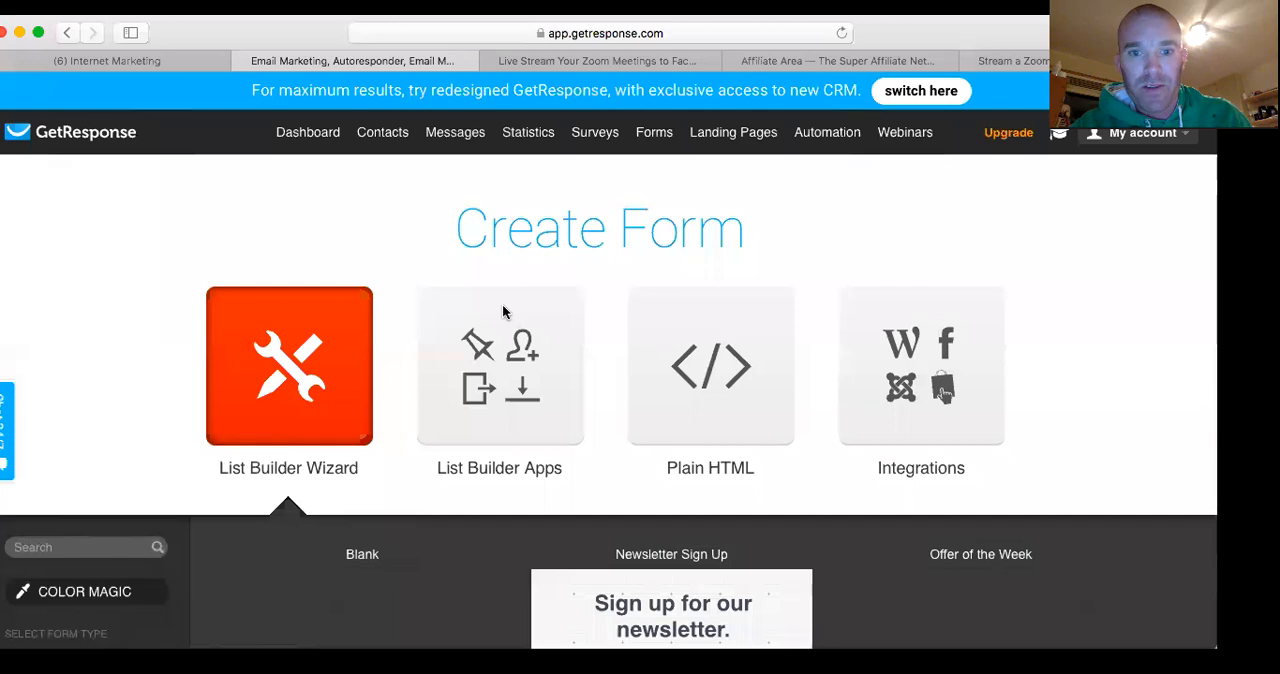
scroll(478, 500, down, 9)
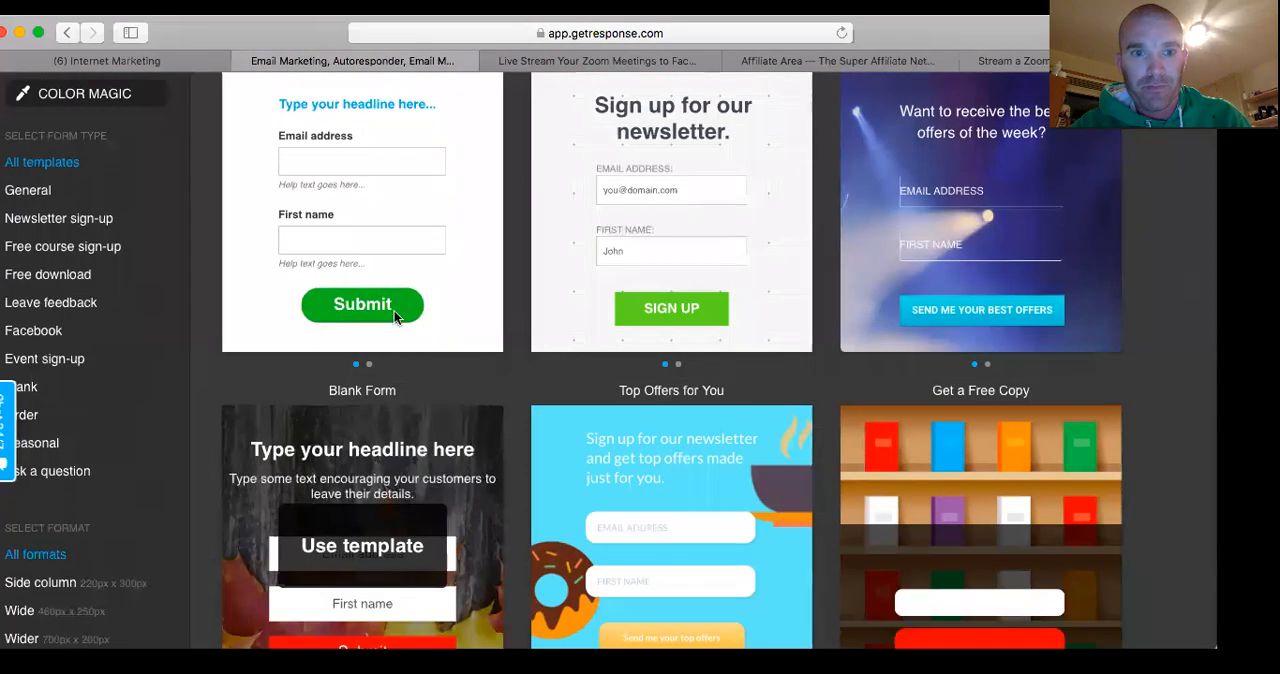
scroll(396, 318, down, 5)
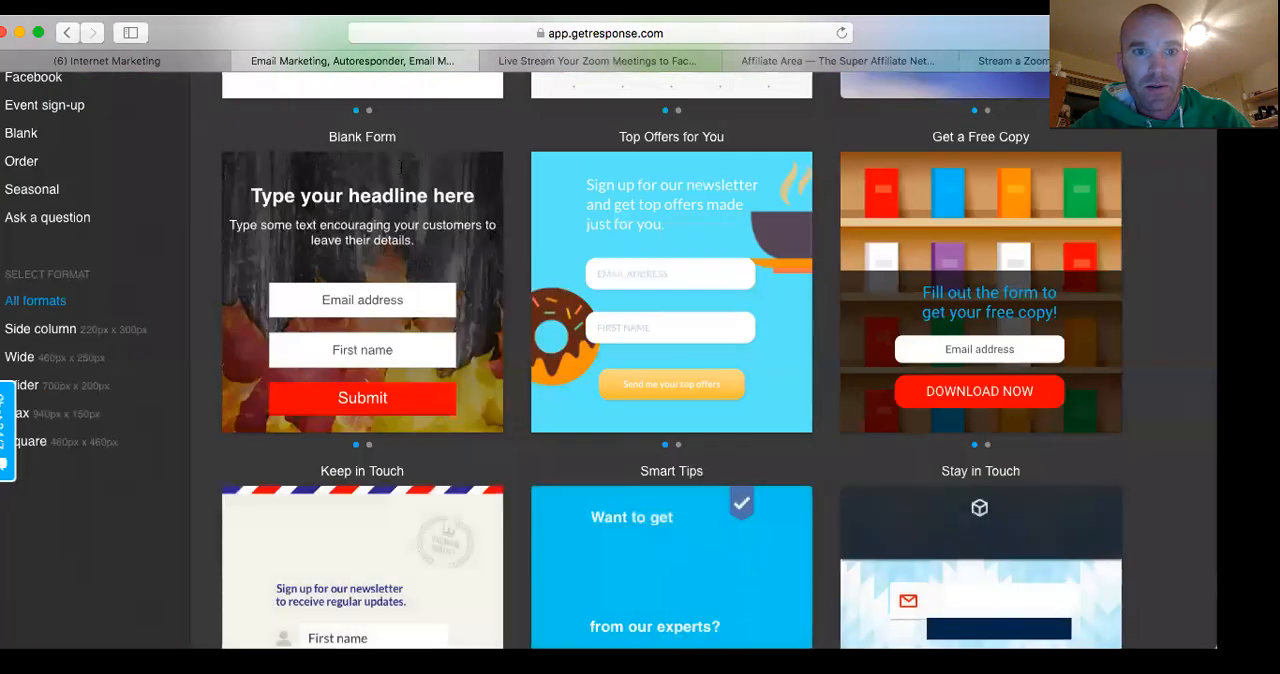
scroll(411, 208, up, 4)
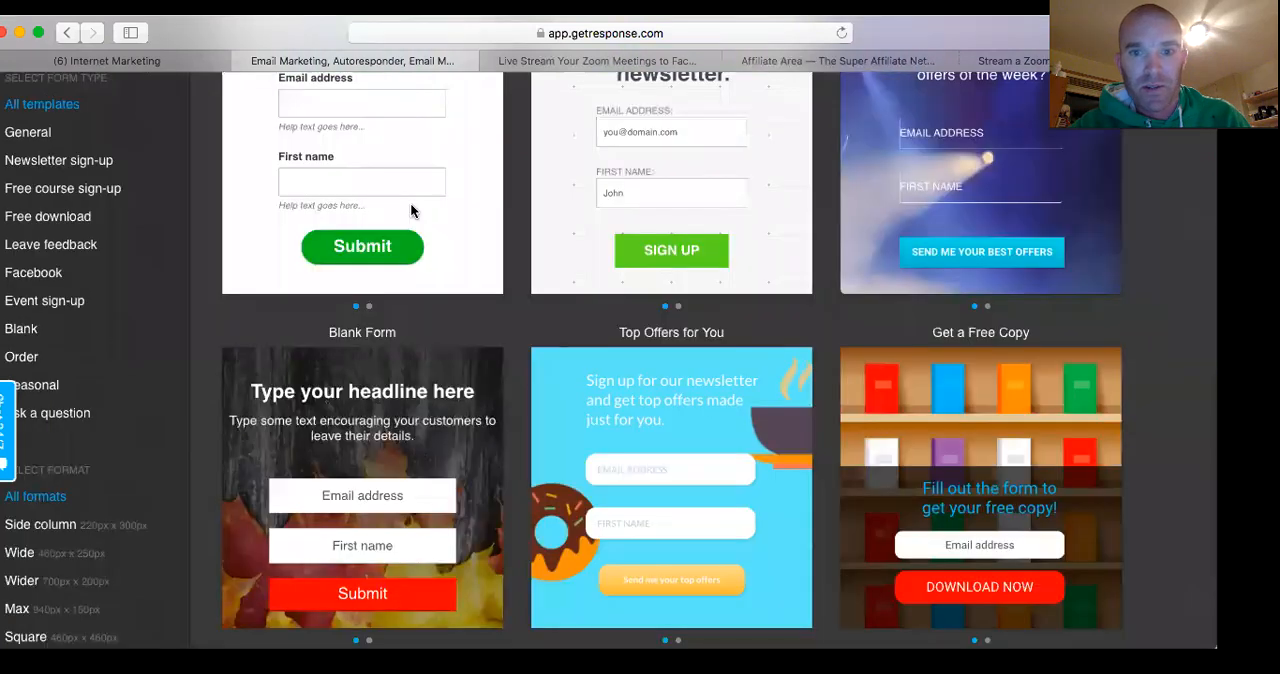
scroll(426, 228, up, 5)
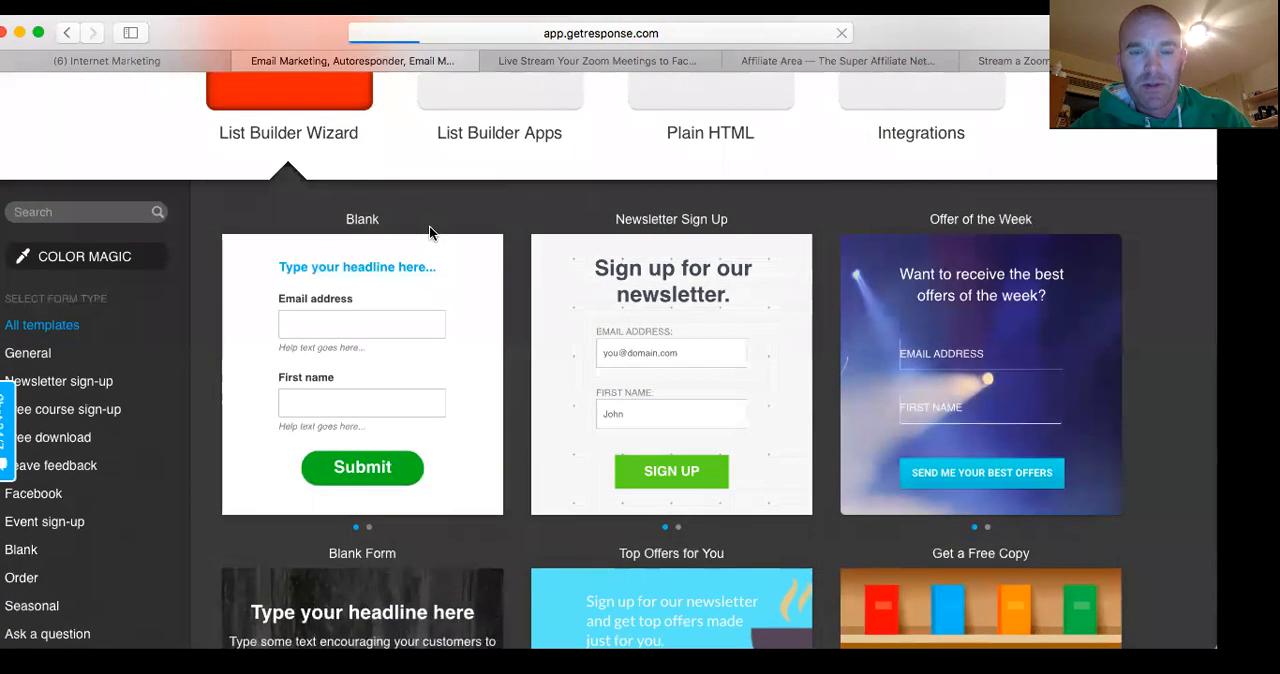
click(430, 232)
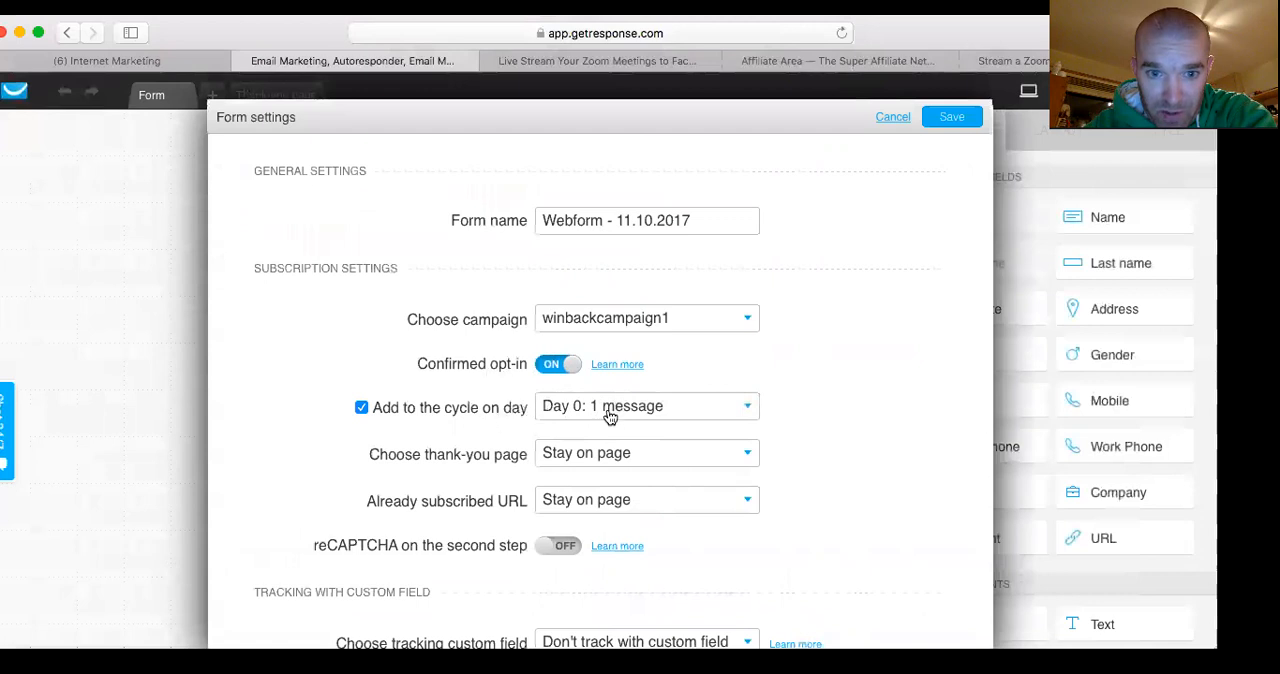
Review the cycle days offered for the winbackcampaign1 campaign, keep Day 0, and save the form settings
click(748, 408)
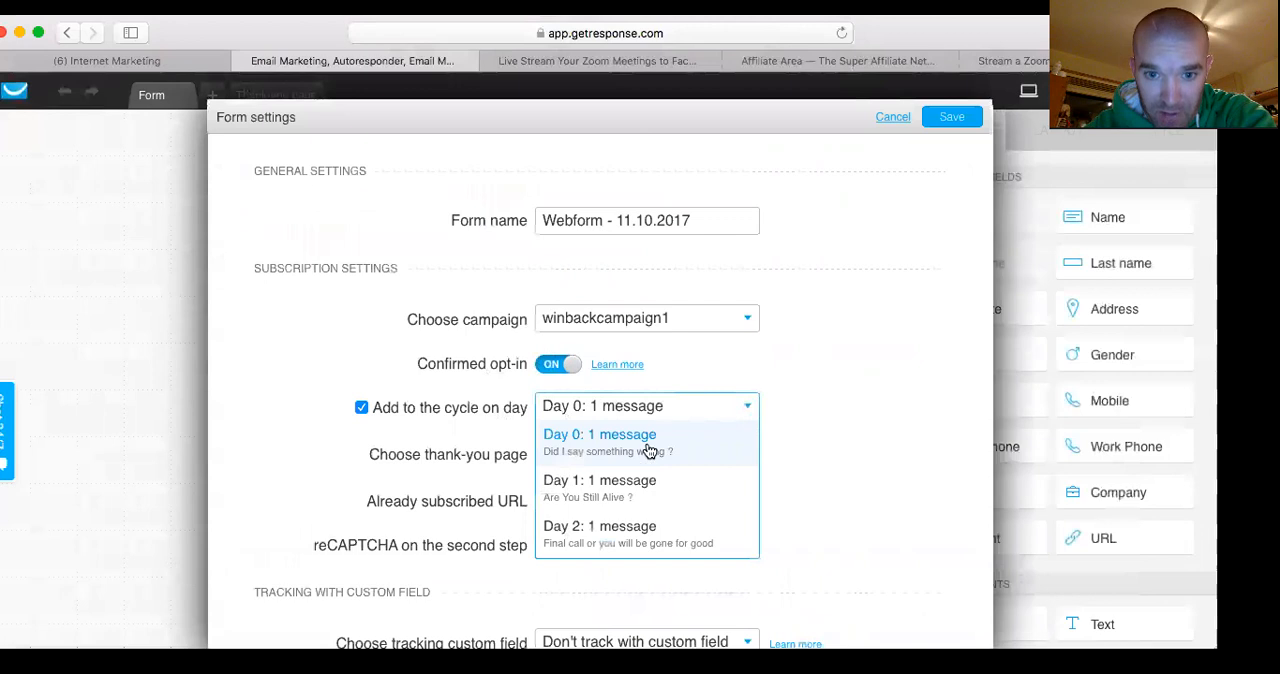
scroll(662, 510, down, 1)
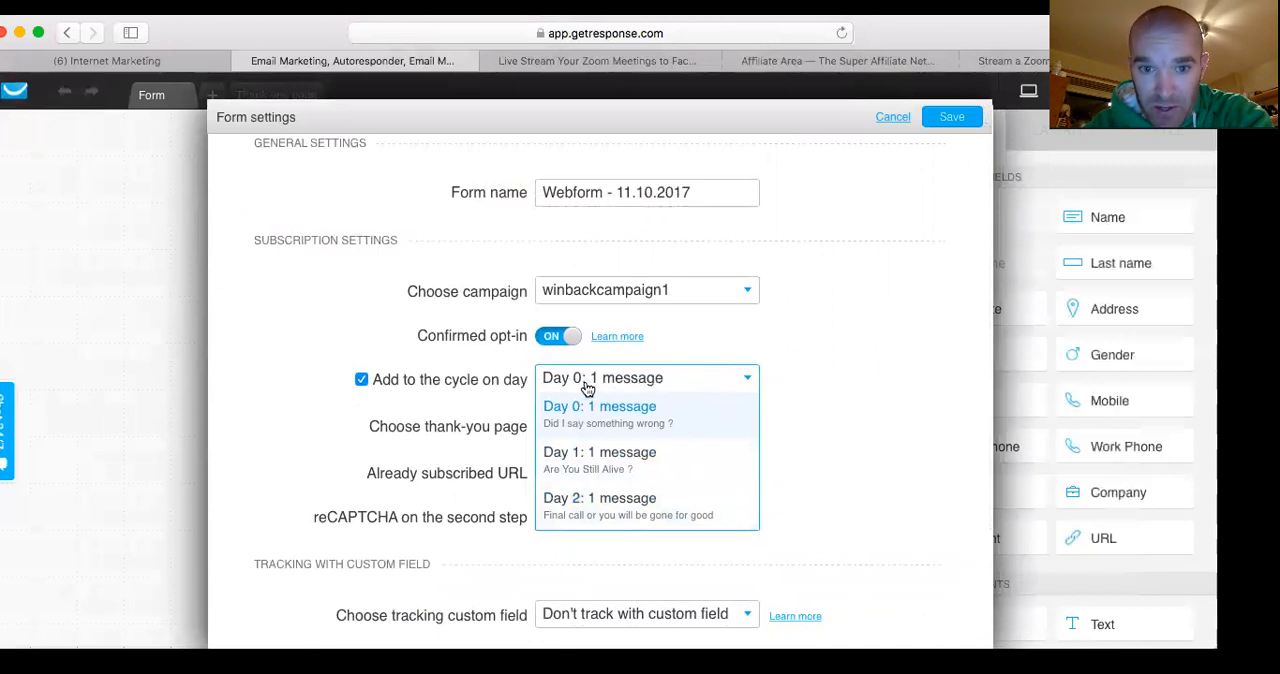
click(815, 362)
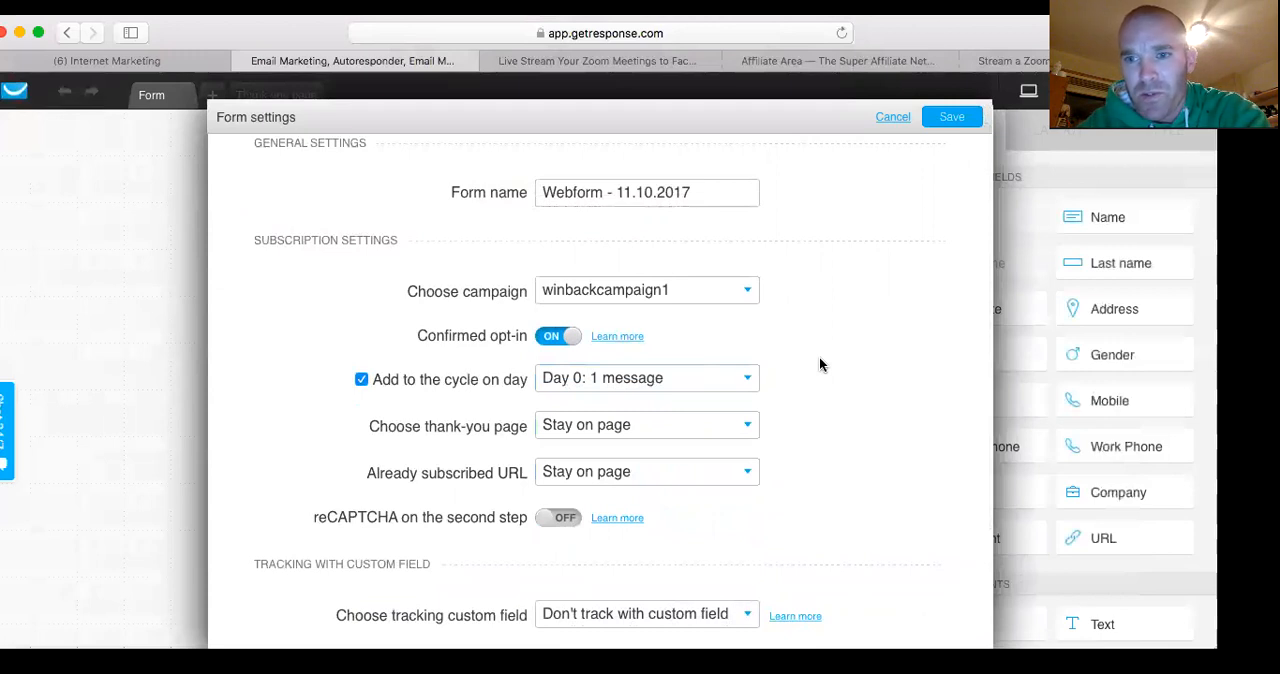
click(951, 116)
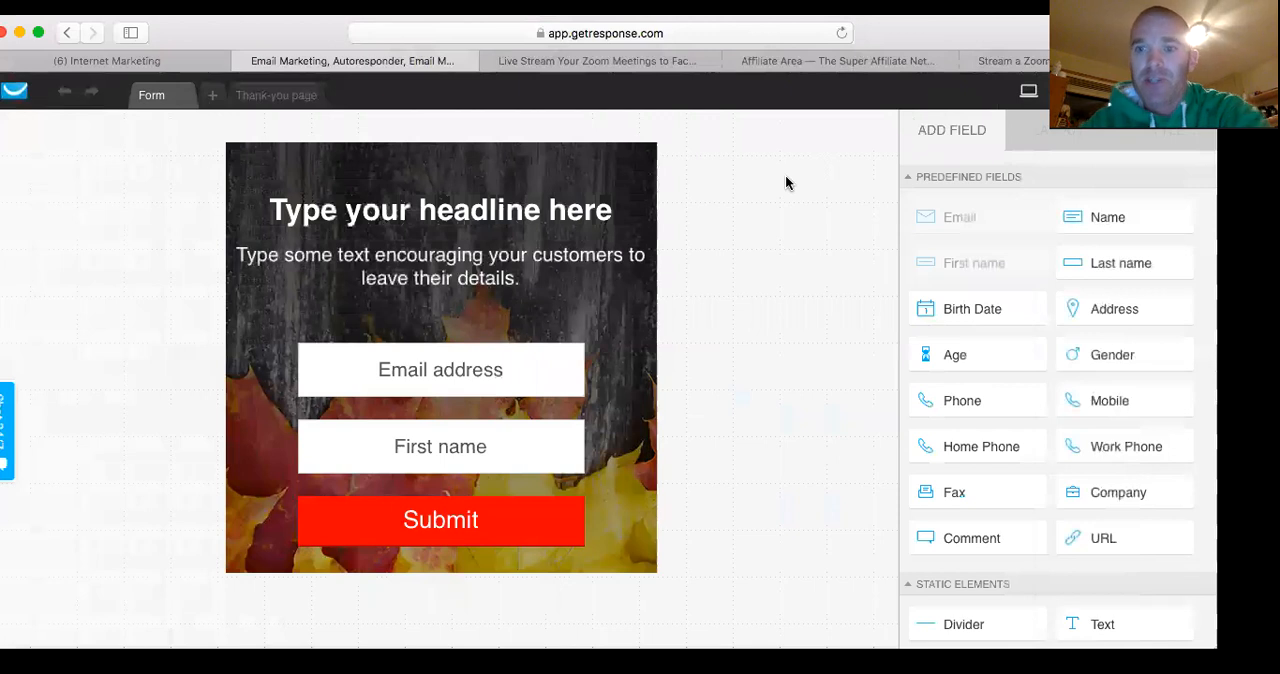